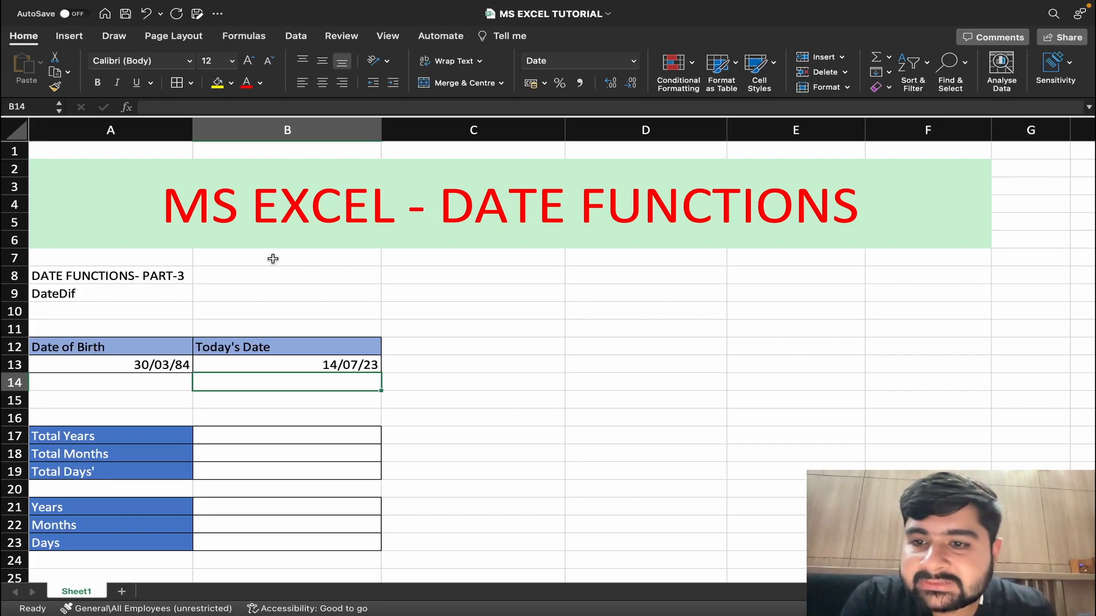
Calculate Total Years in cell B17 with the formula =DATEDIF(A13,B13,"y"), referencing the date of birth and today's date.
left_click(130, 368)
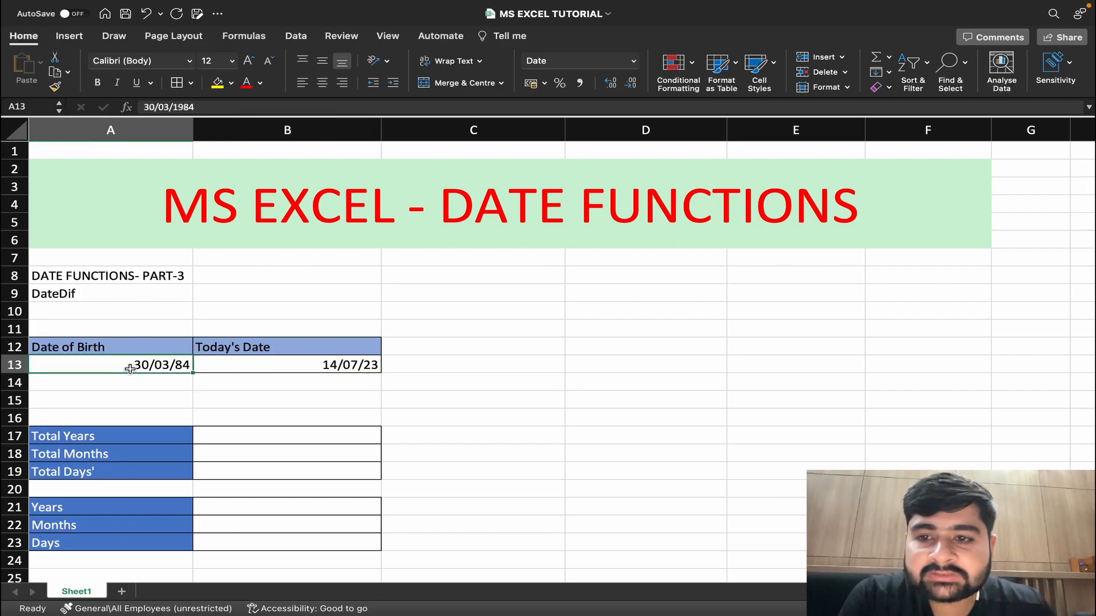
left_click(242, 367)
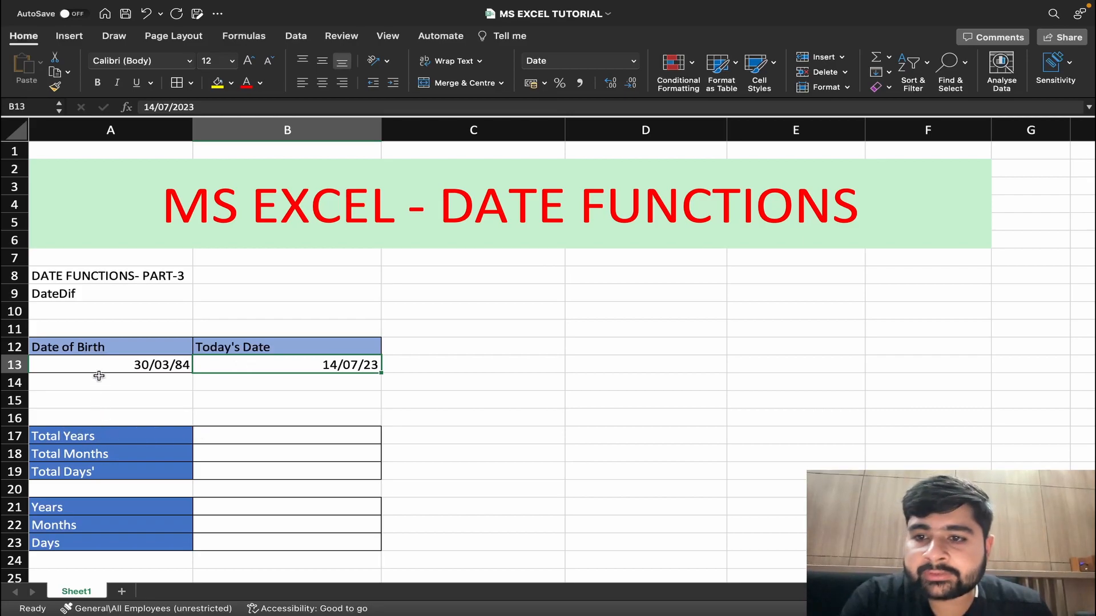
left_click(225, 435)
type("=da")
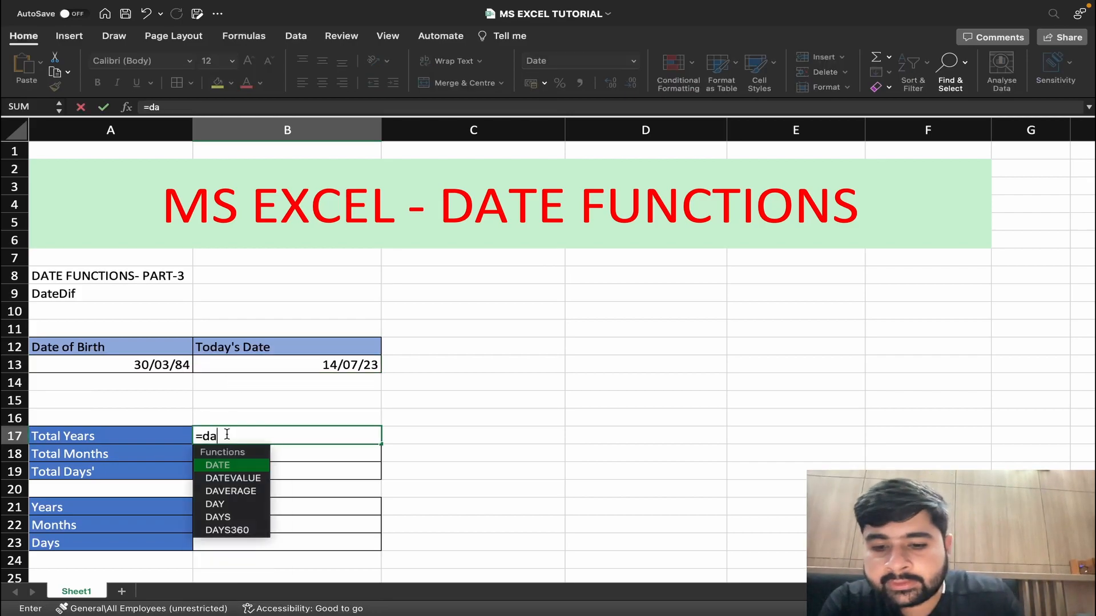
type("tedi")
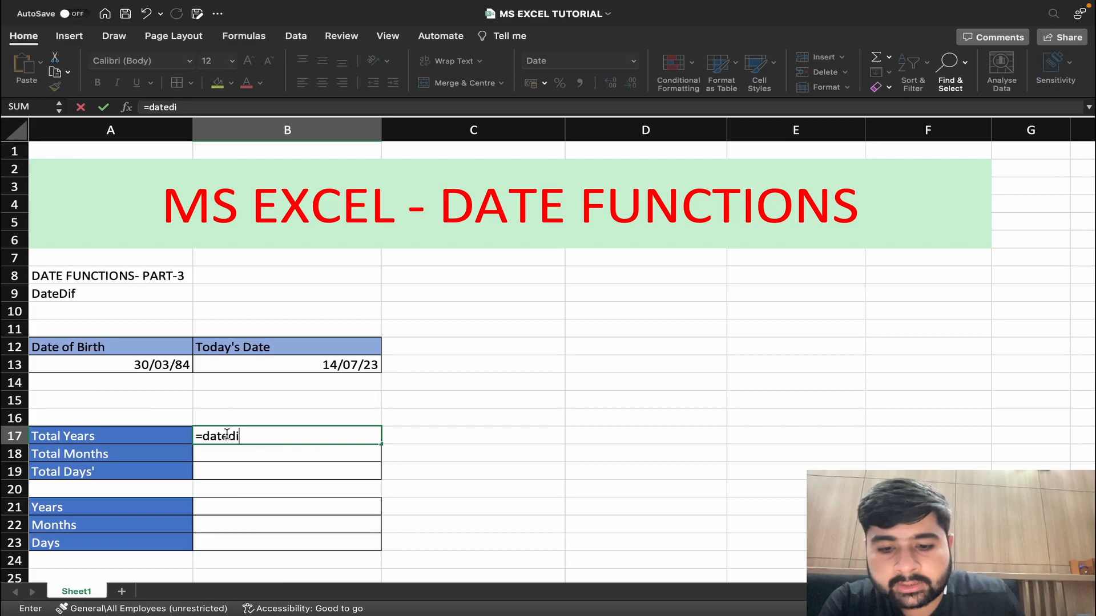
type("f(")
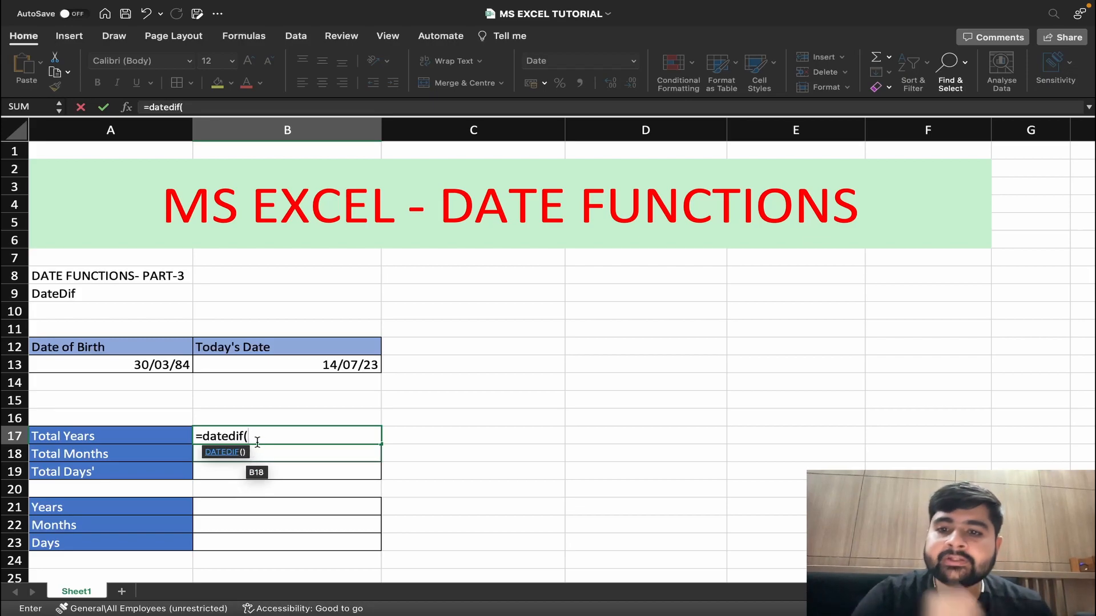
left_click(156, 365)
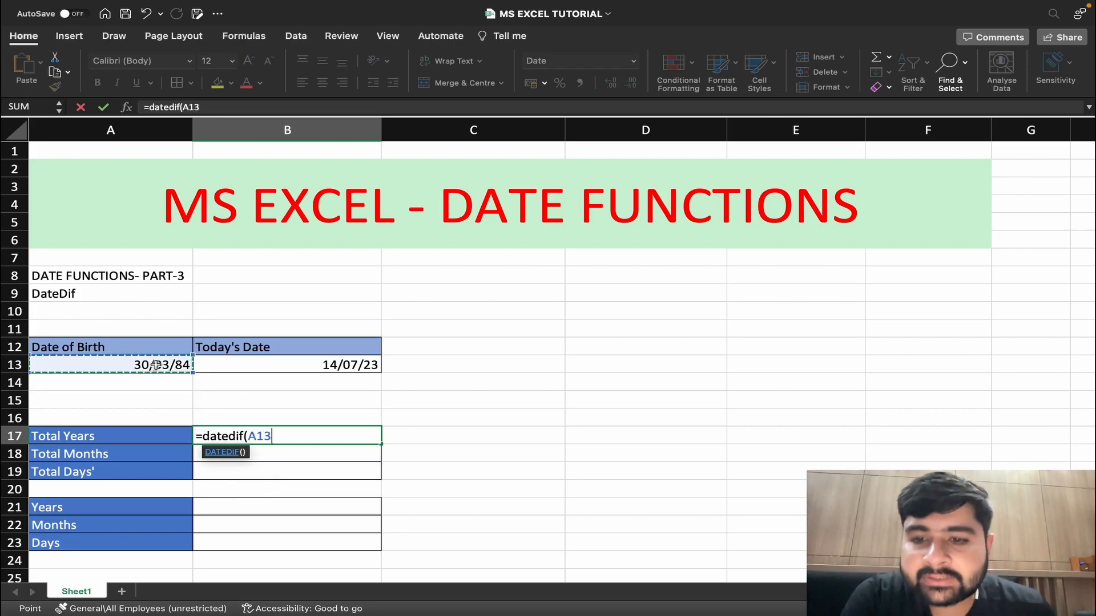
type(",")
left_click(218, 363)
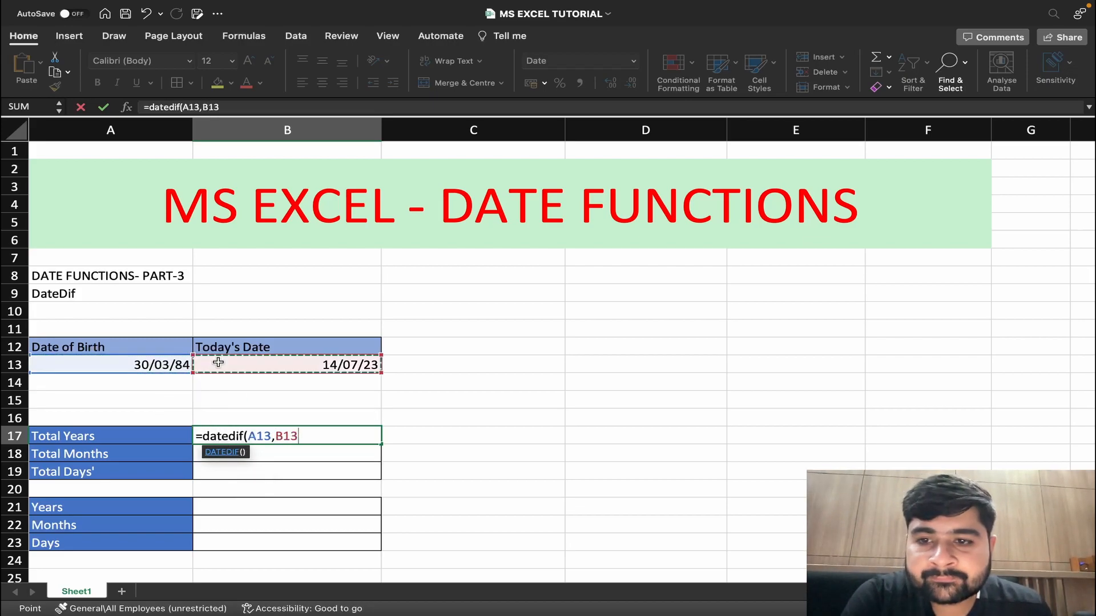
type(",")
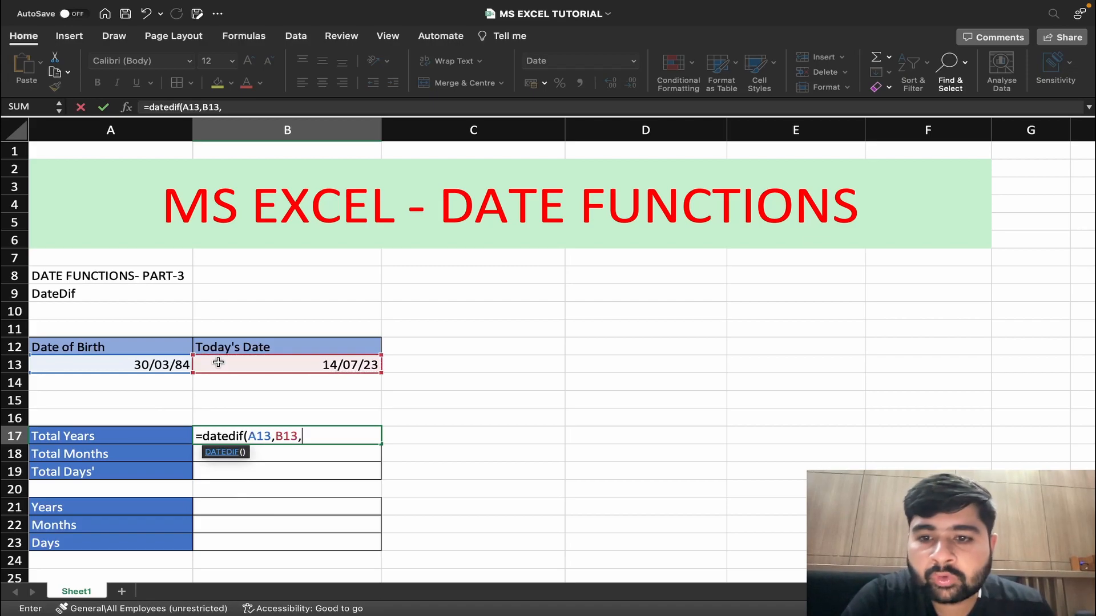
type("\"y")
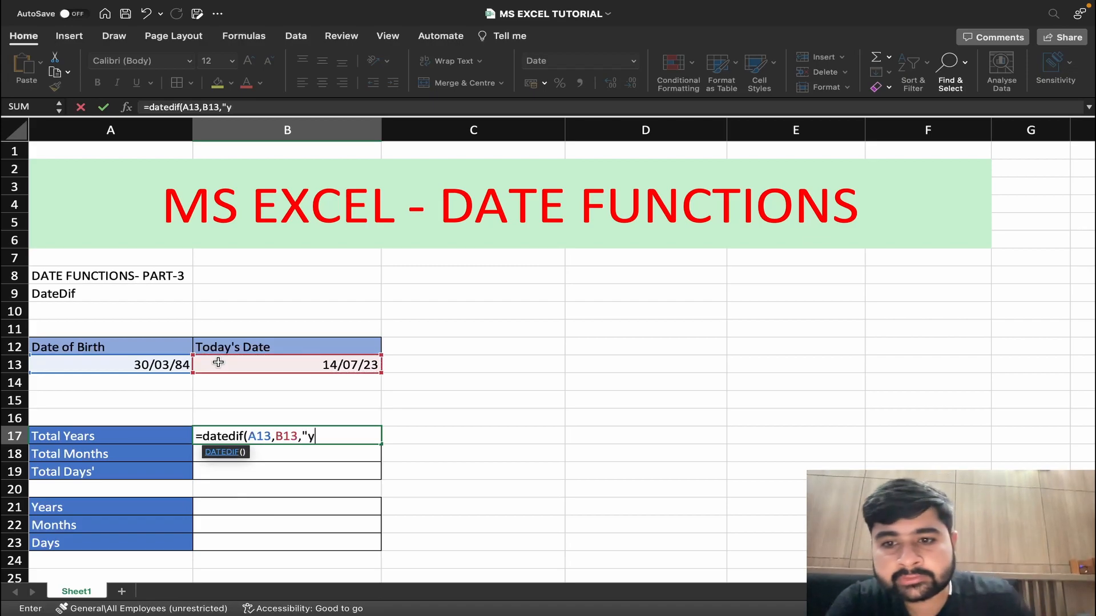
type("\"")
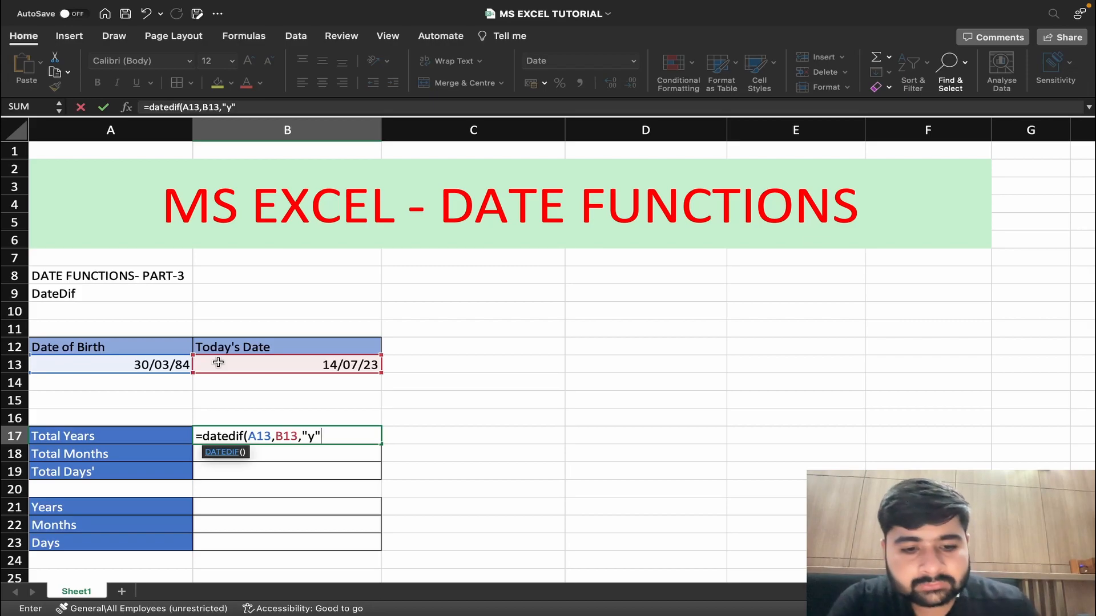
type(")")
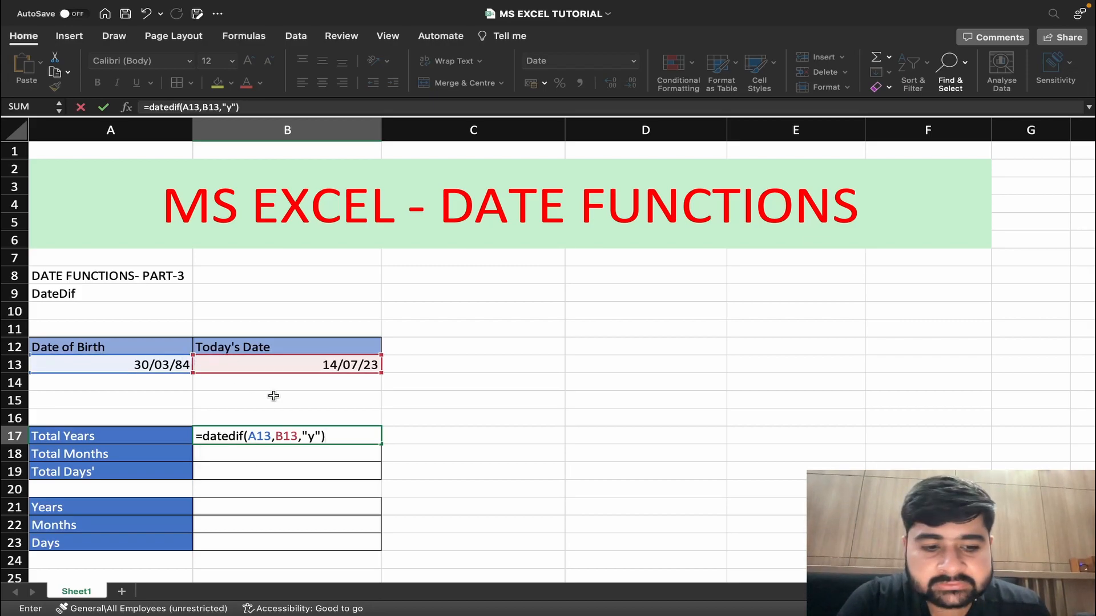
key("Return")
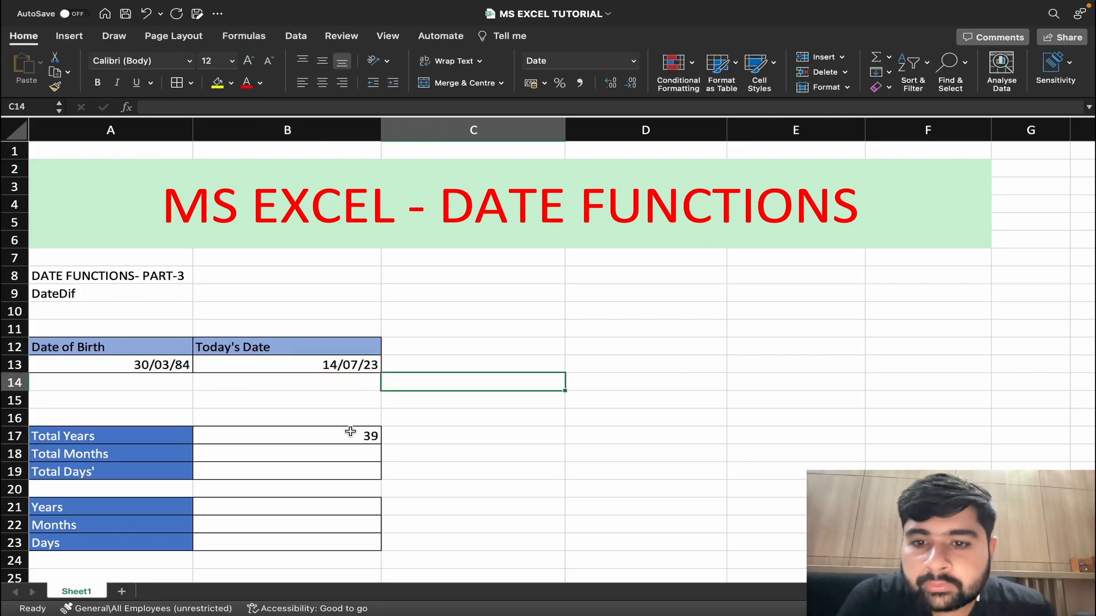
left_click(351, 433)
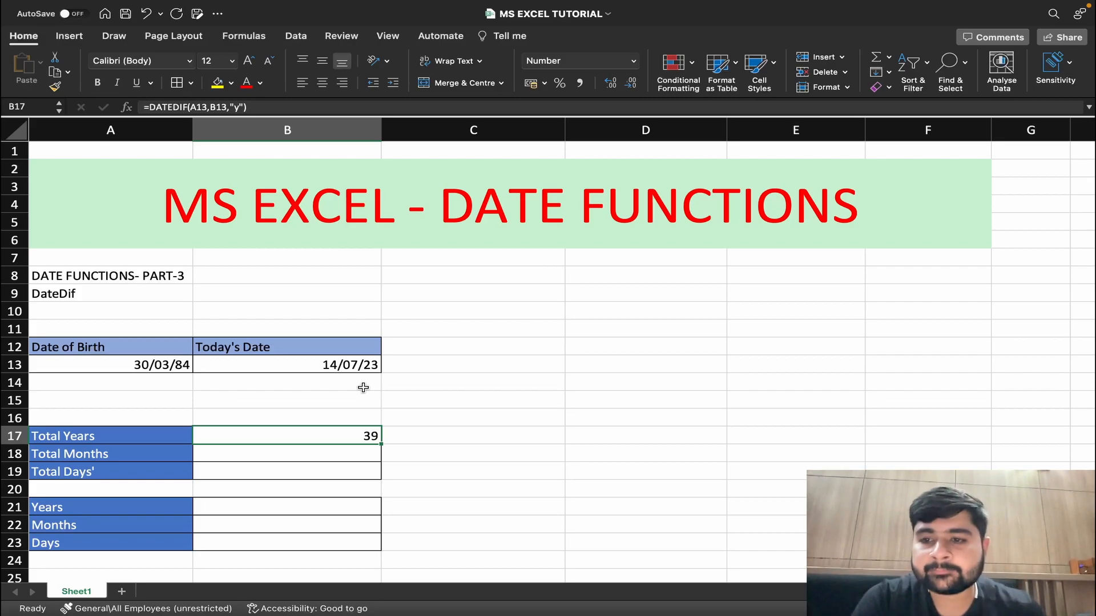
Calculate Total Months in cell B18 with the formula =DATEDIF(A13,B13,"M").
left_click(280, 458)
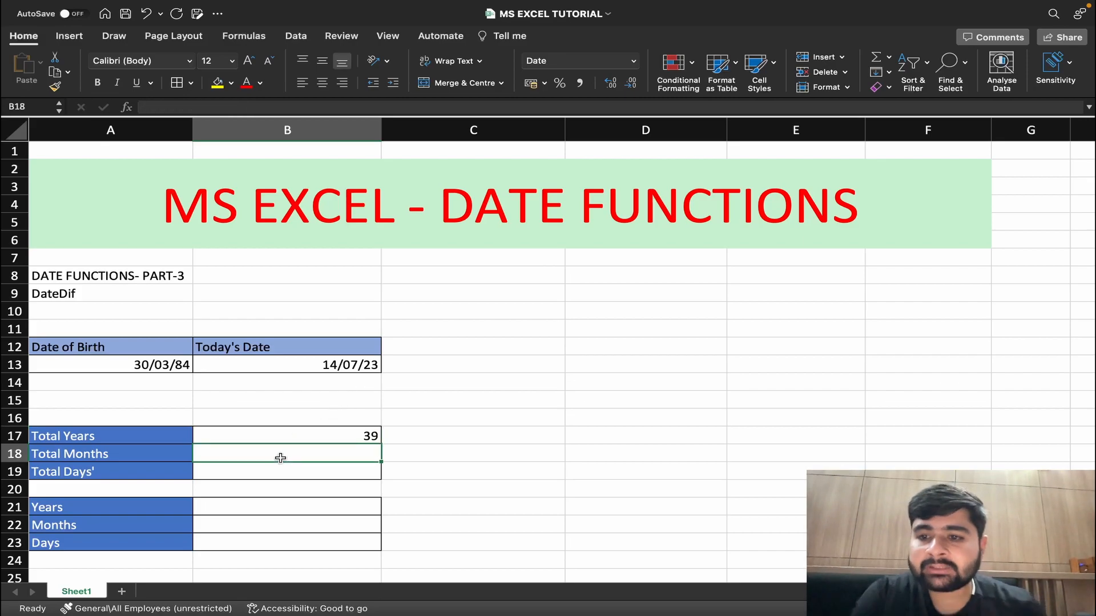
type("=")
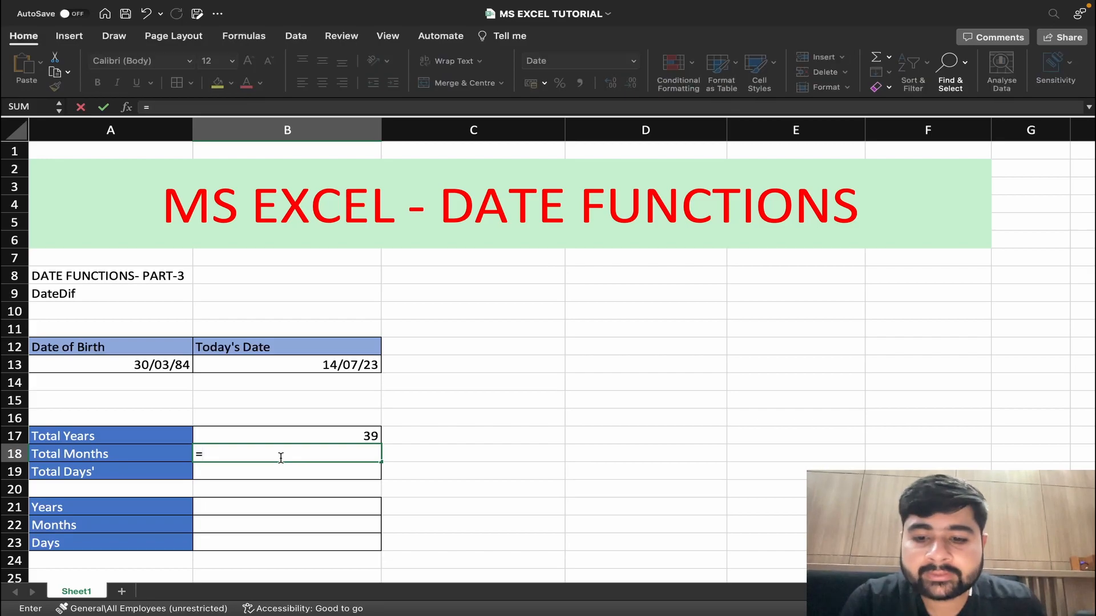
type("da")
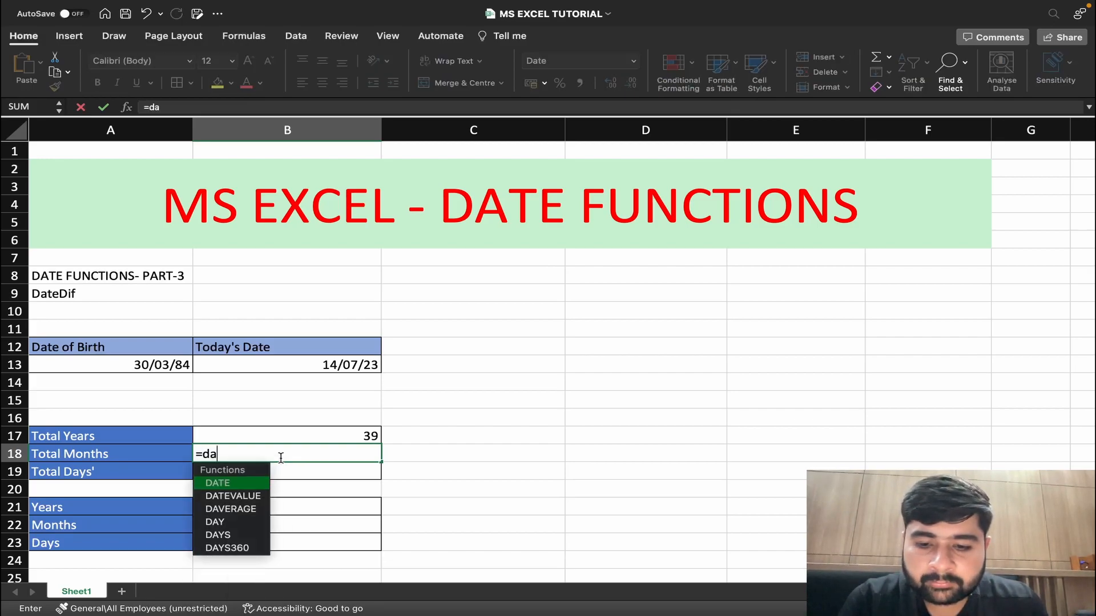
type("tedif")
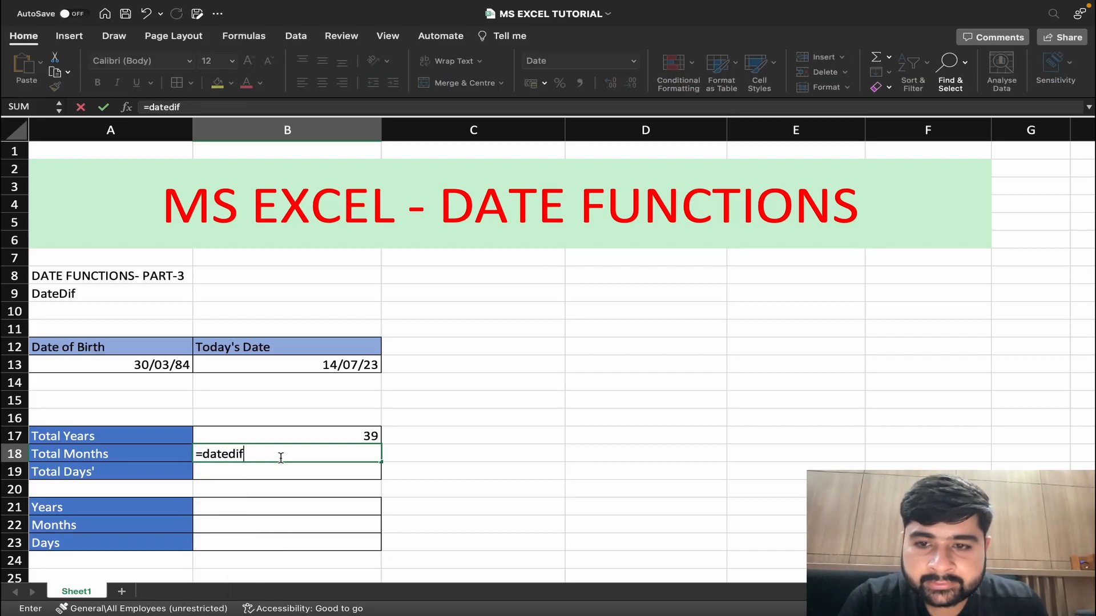
type("(")
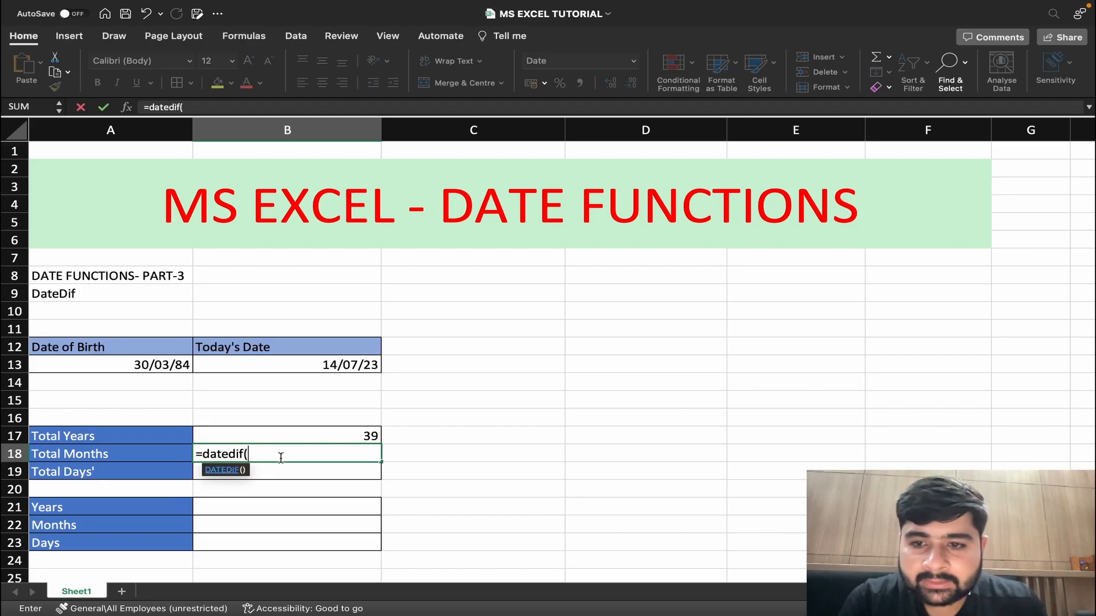
left_click(134, 366)
type(",")
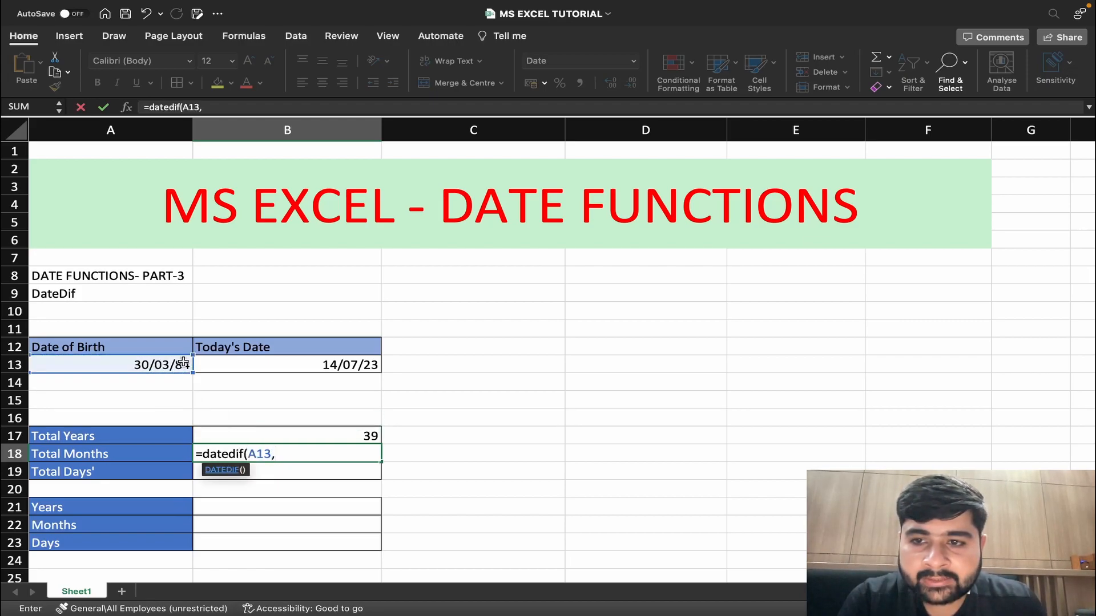
left_click(225, 360)
type(",\"M\")")
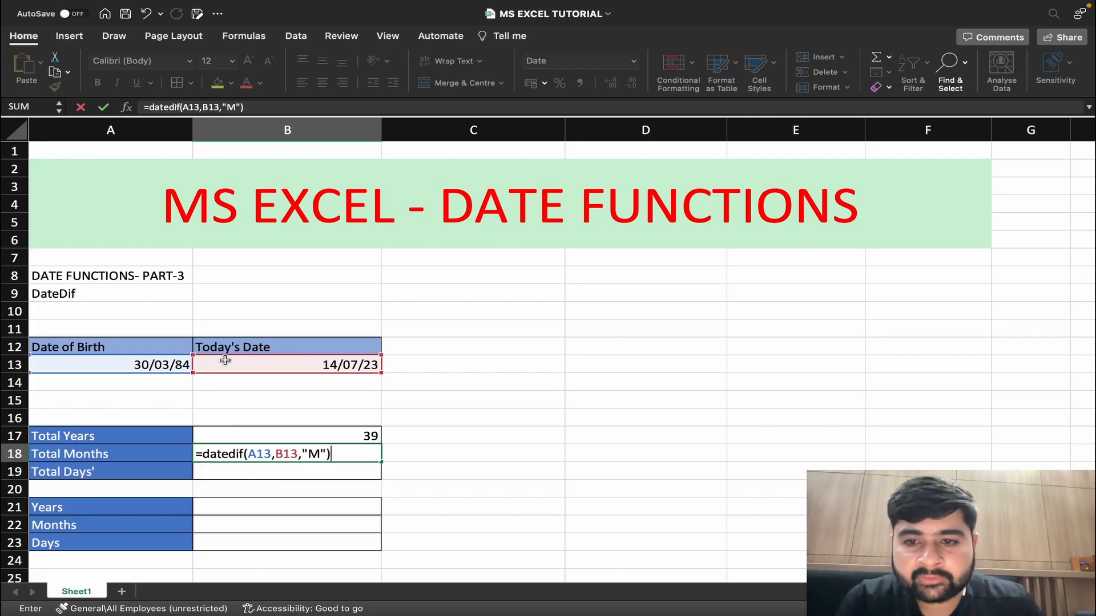
key("ctrl+Return")
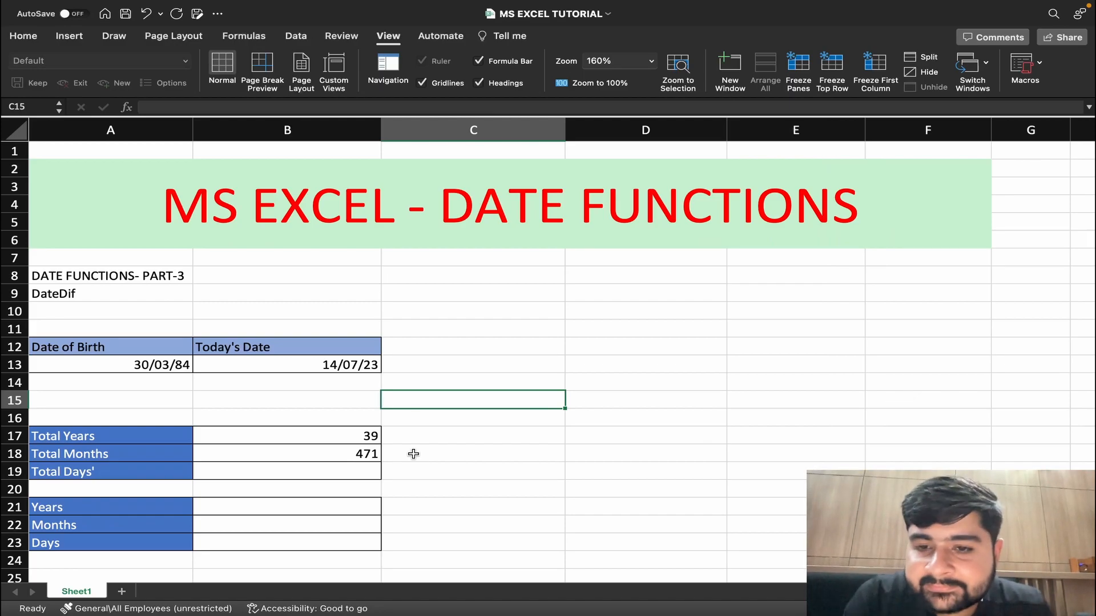
Calculate Total Days in cell B19 with the formula =DATEDIF(A13,B13,"D").
left_click(356, 469)
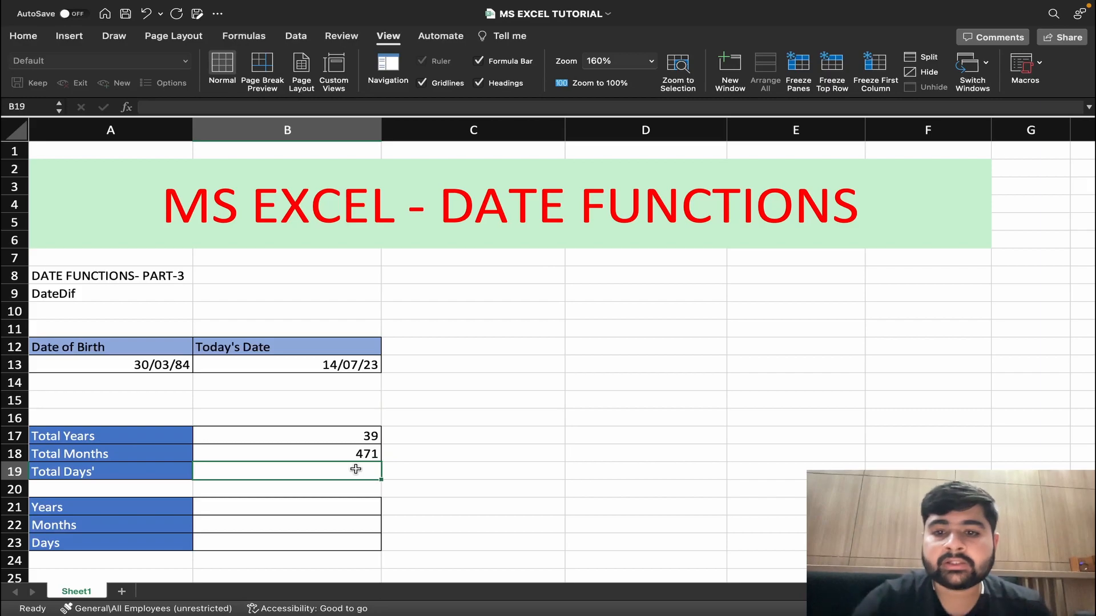
type("=")
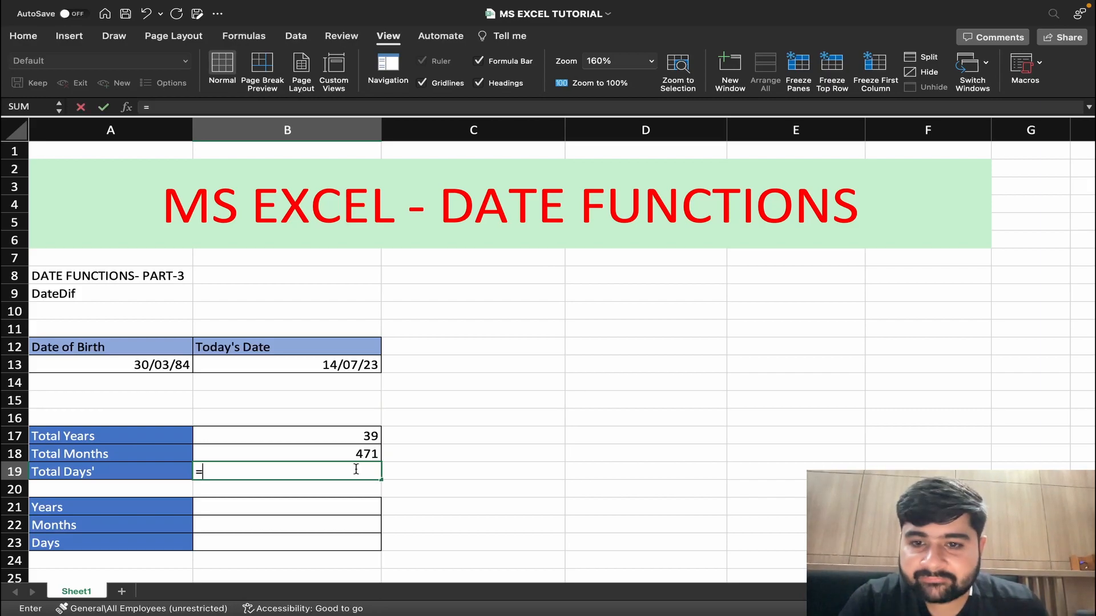
type("DATEDIF(")
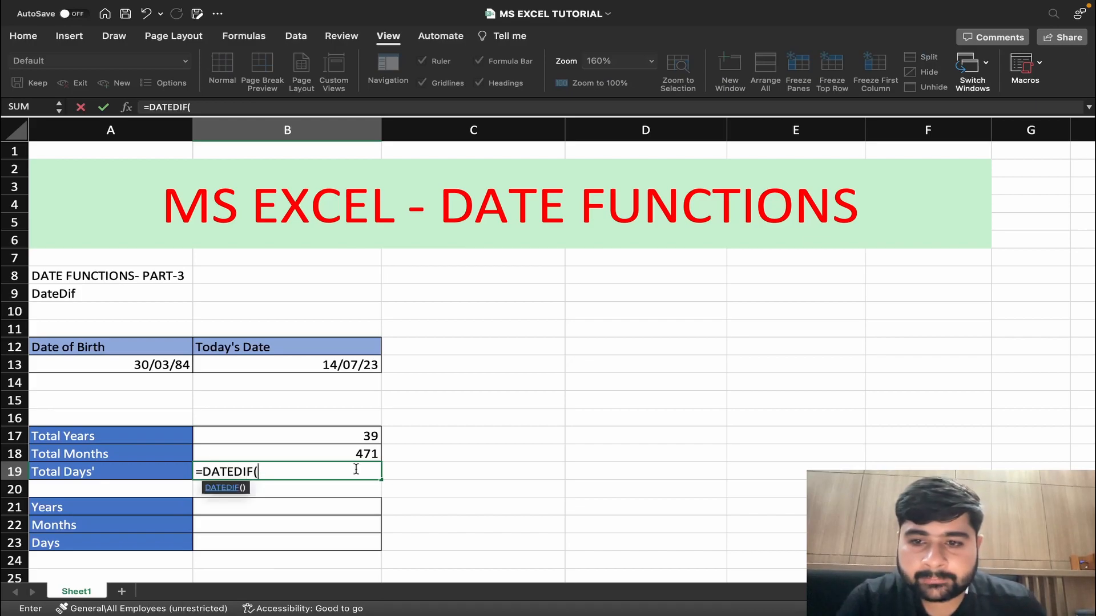
left_click(114, 364)
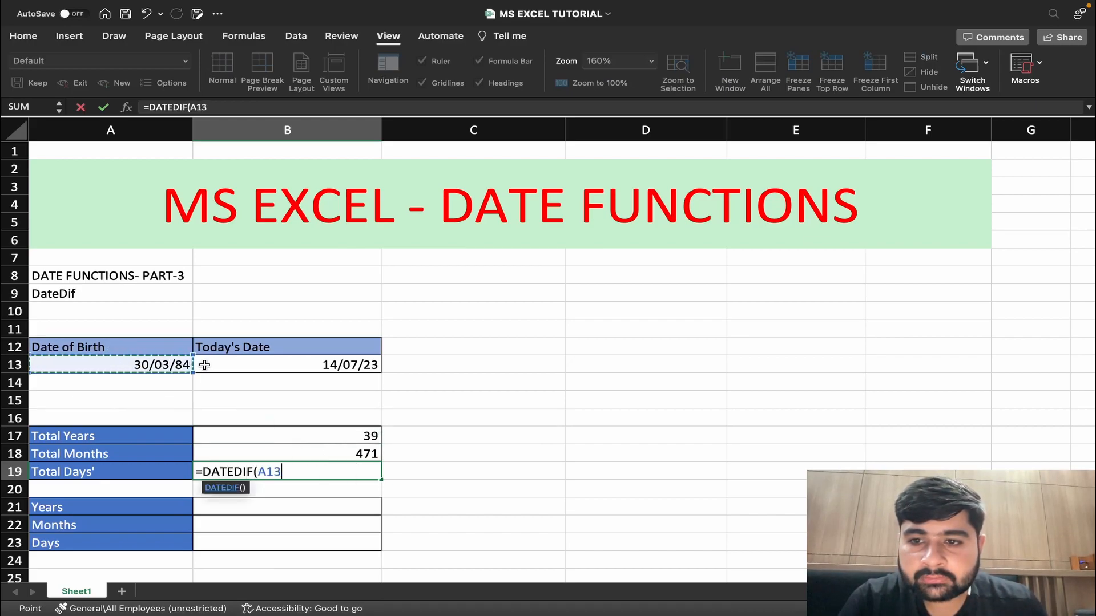
type(",")
left_click(241, 366)
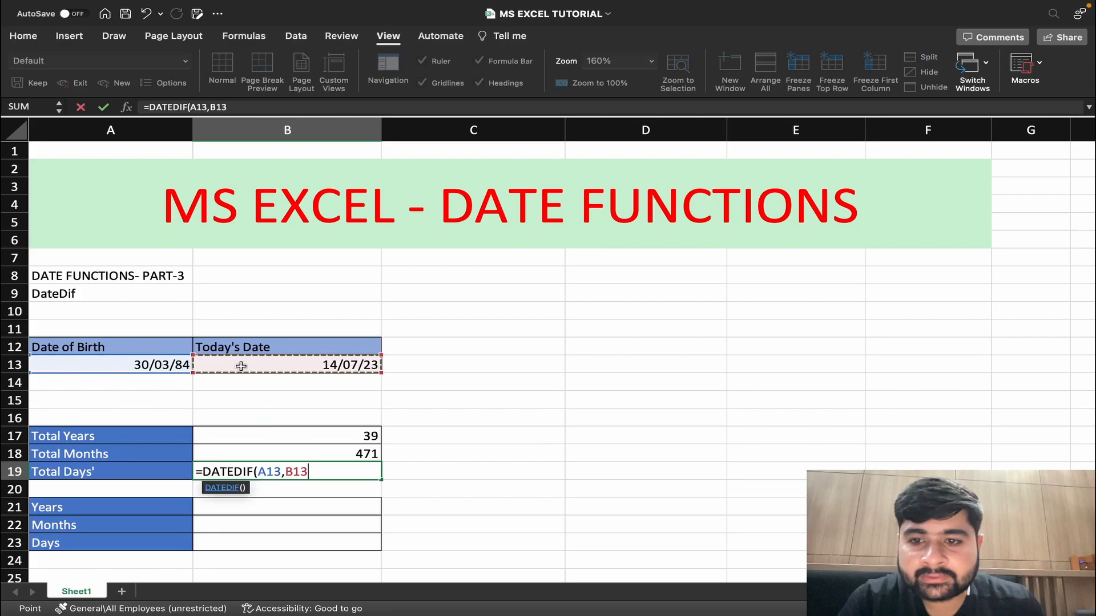
type(",\"D")
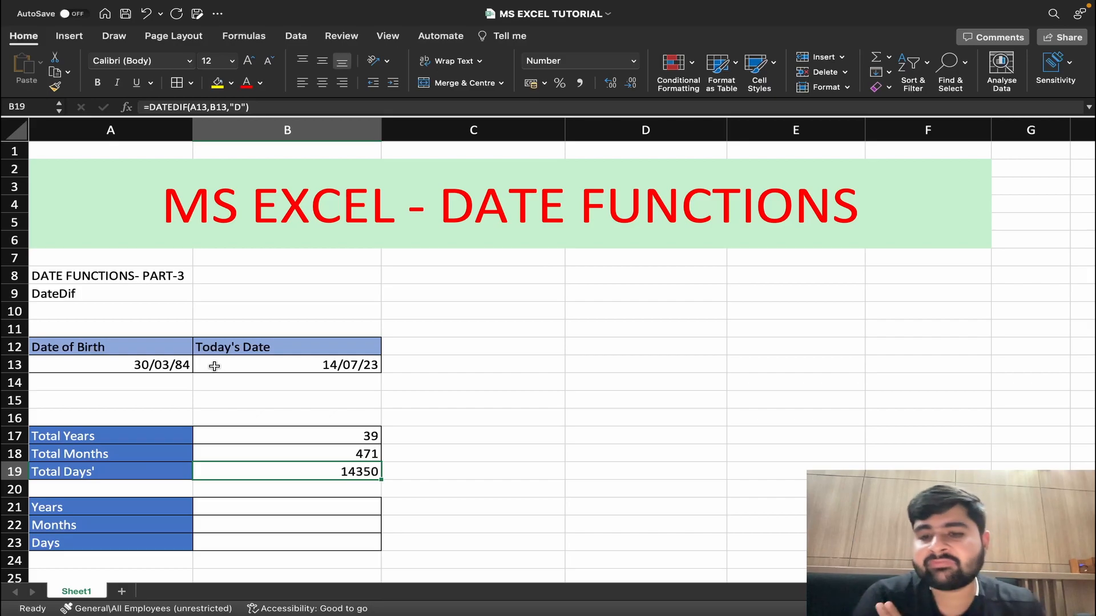
Fill the Years cell B21 in the lower table with the formula =DATEDIF(A13,B13,"Y").
scroll(214, 366, "down", 2)
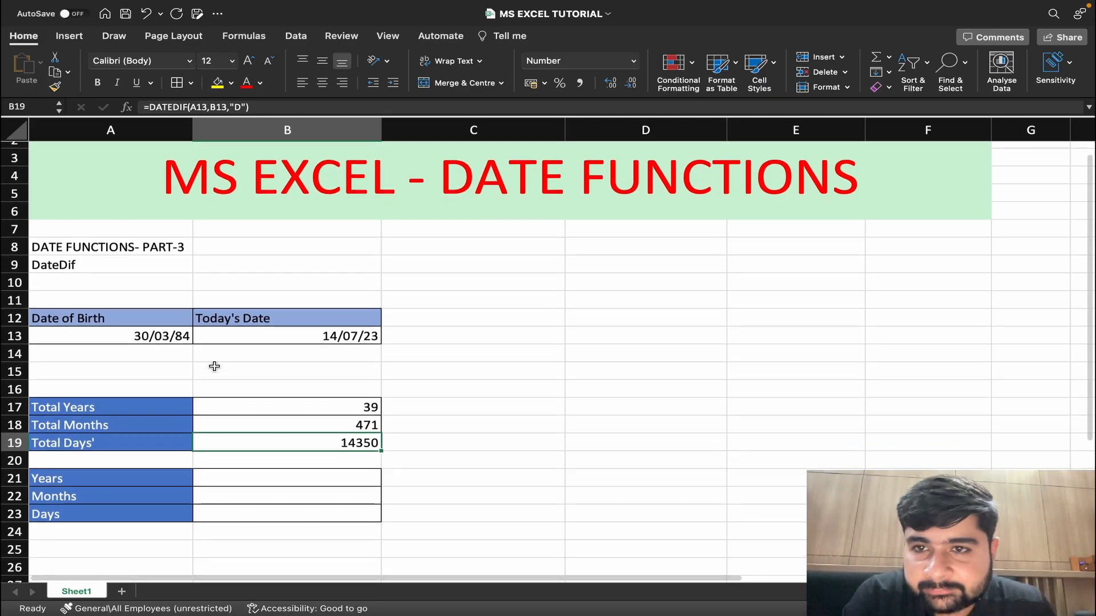
left_click(247, 471)
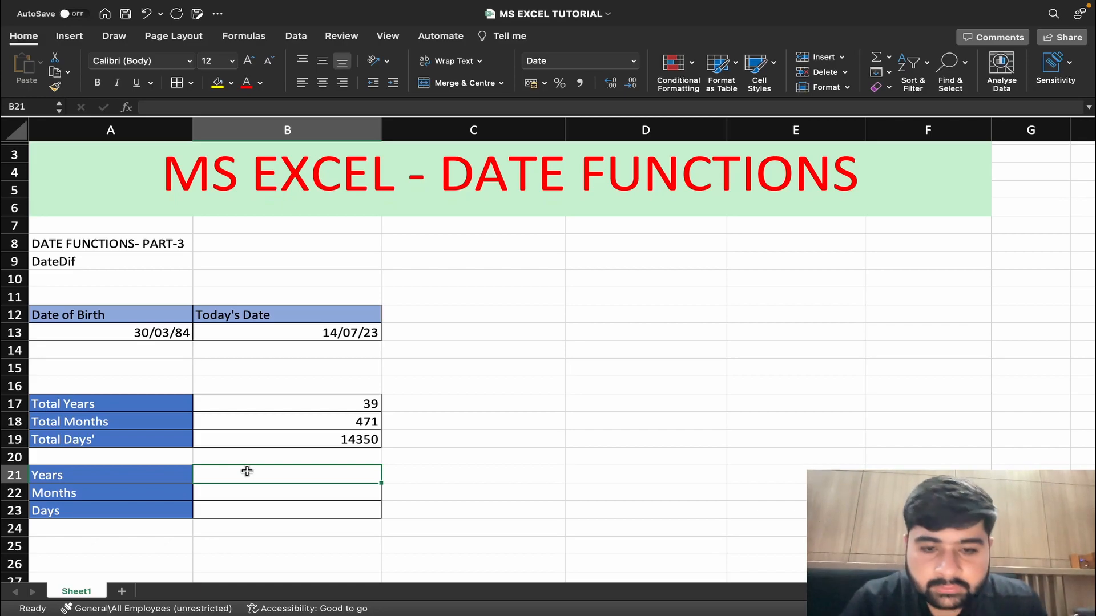
type("=")
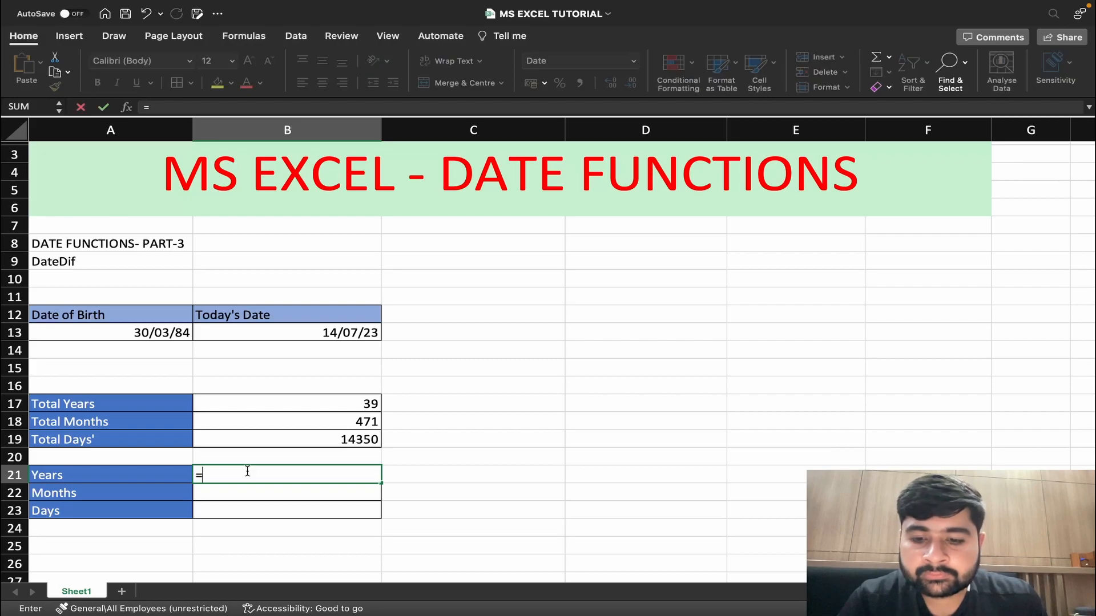
type("DATEDIF")
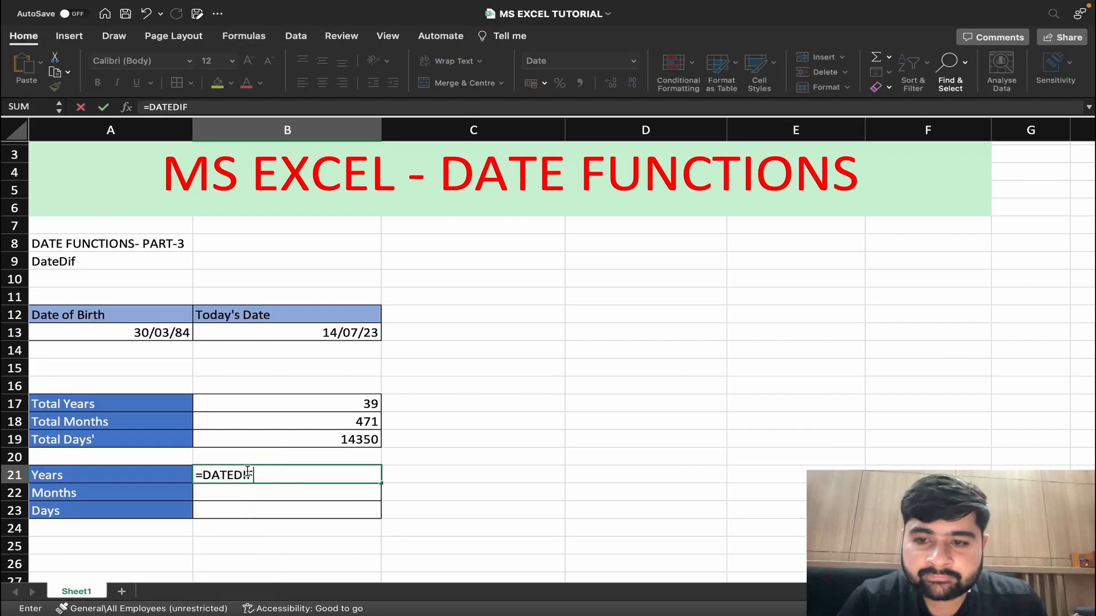
type("(")
left_click(142, 334)
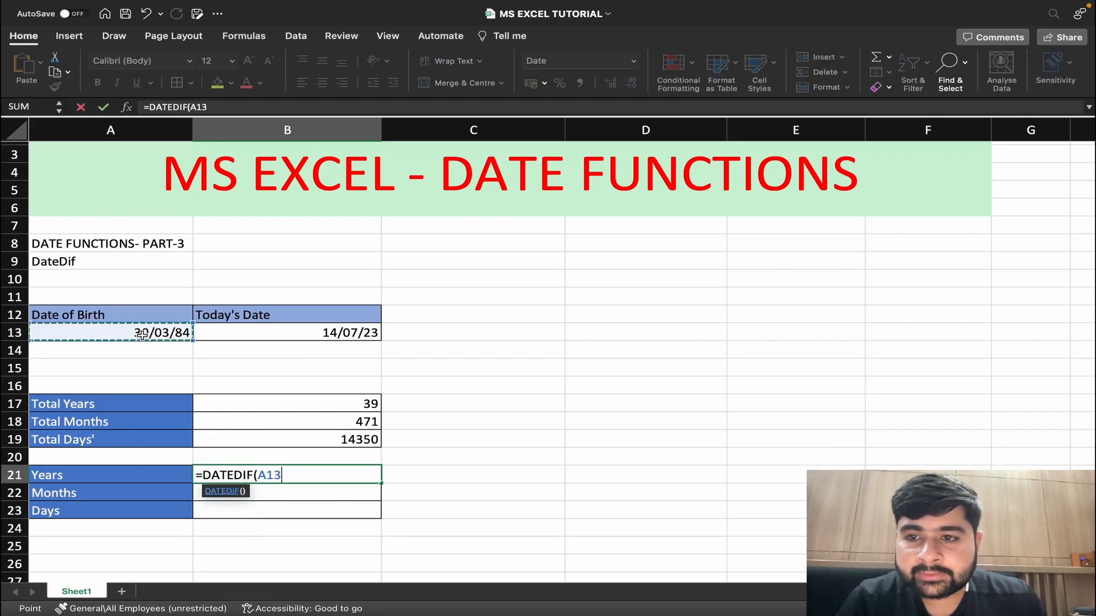
type(",")
left_click(214, 334)
type(",Y")
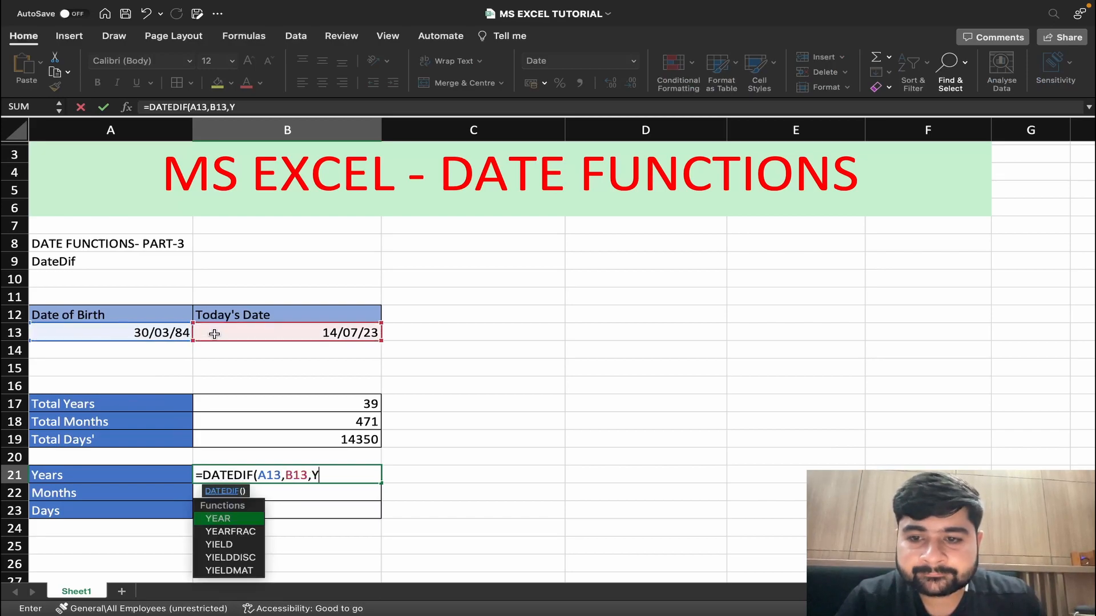
key("BackSpace")
type("\"Y\")")
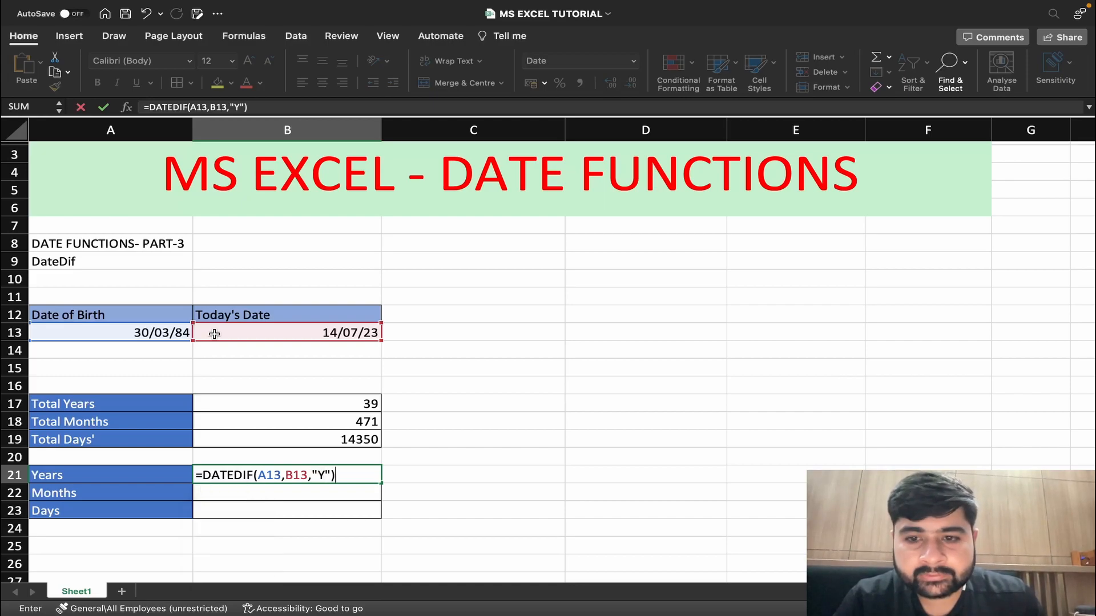
left_click(388, 477)
left_click(356, 480)
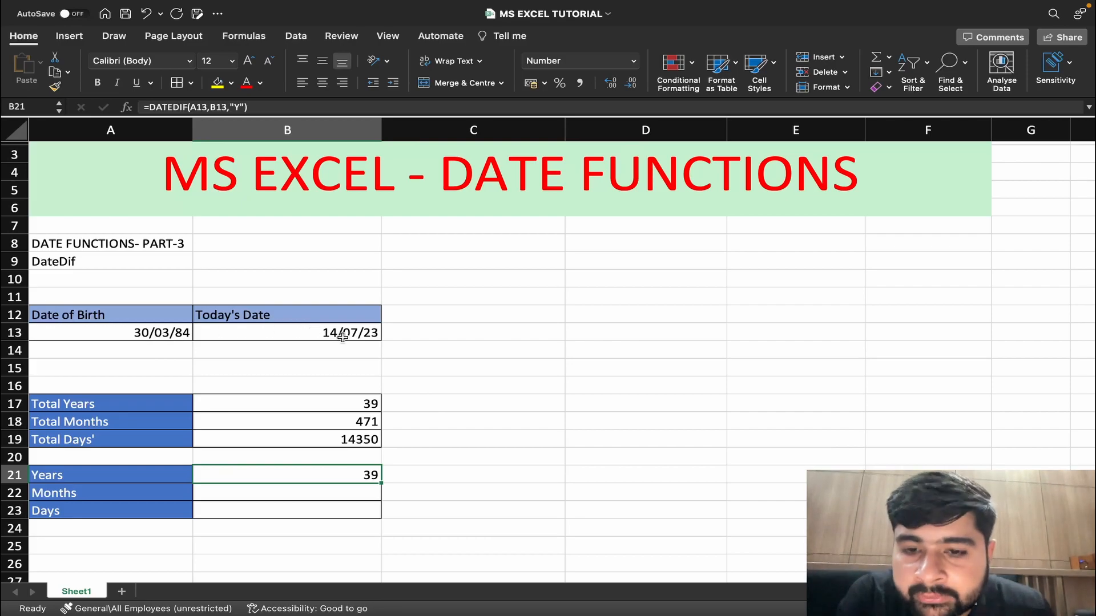
Calculate the remaining Months in cell B22 with the formula =DATEDIF(A13,B13,"YM"), referencing the date of birth and today's date.
left_click(284, 492)
type("=")
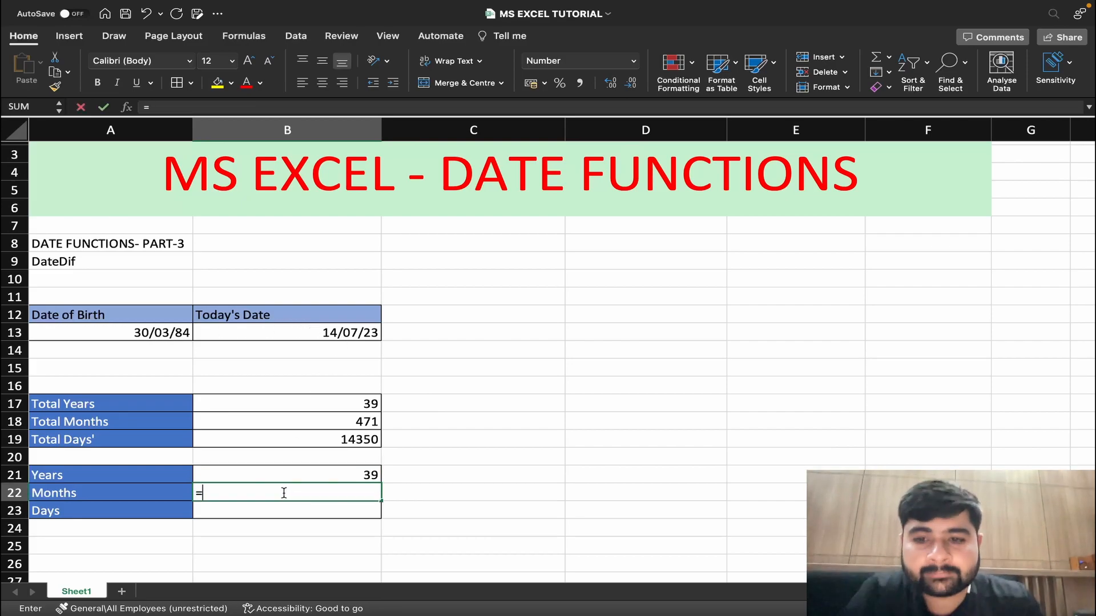
type("DATE")
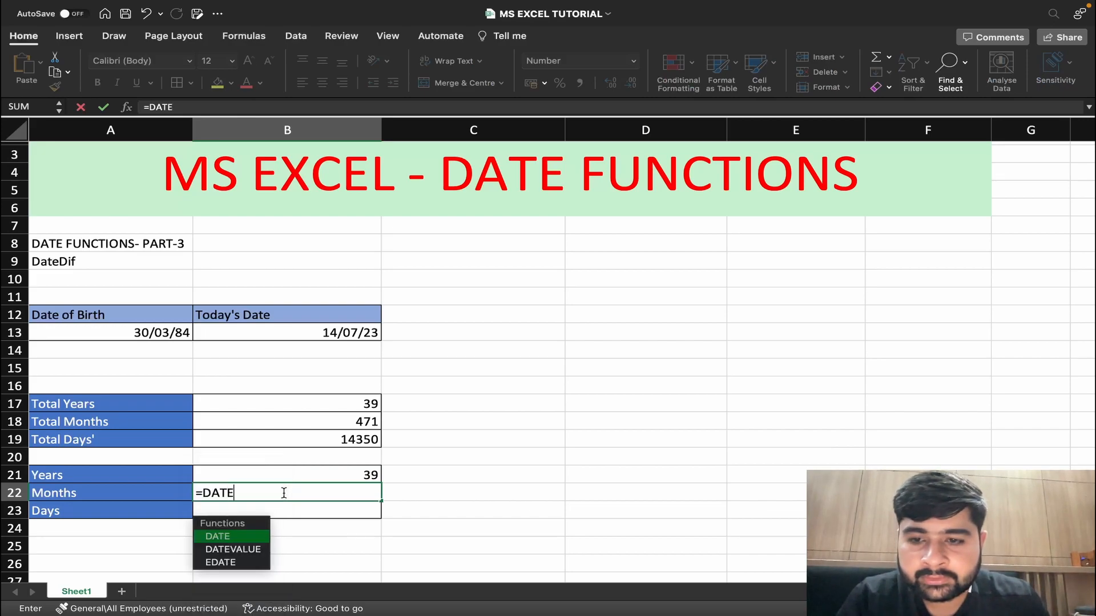
type("DIF(")
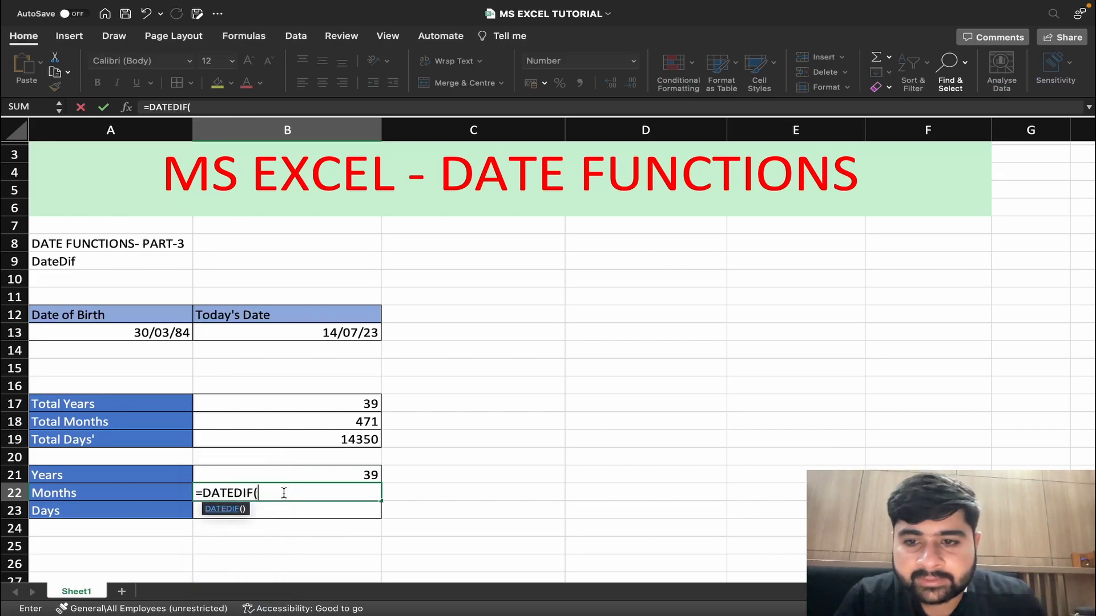
left_click(137, 338)
type(",")
left_click(214, 335)
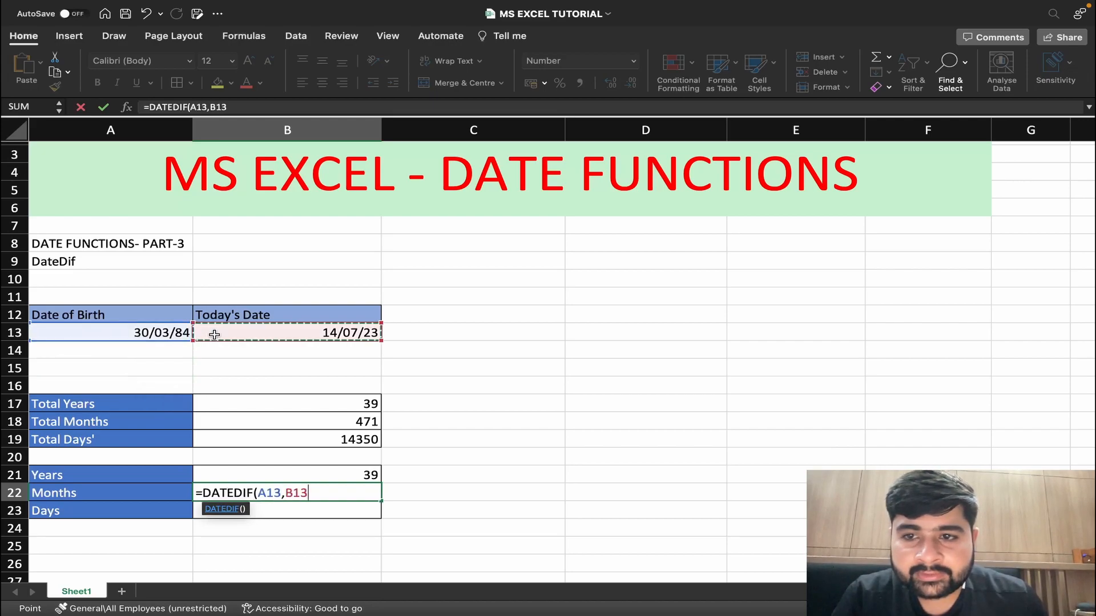
type(",")
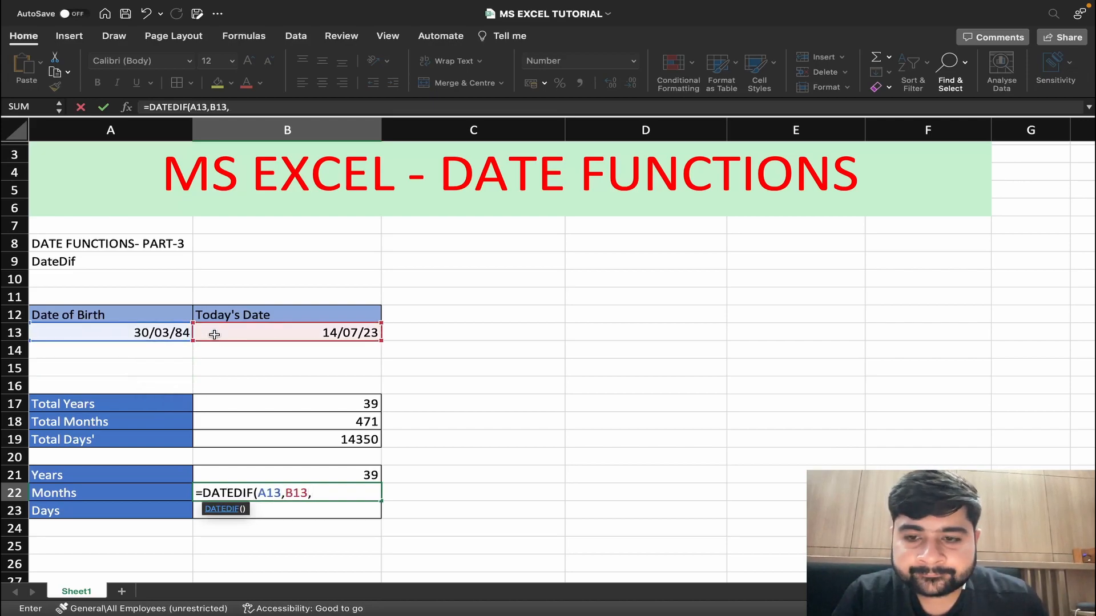
type("\"YM\"")
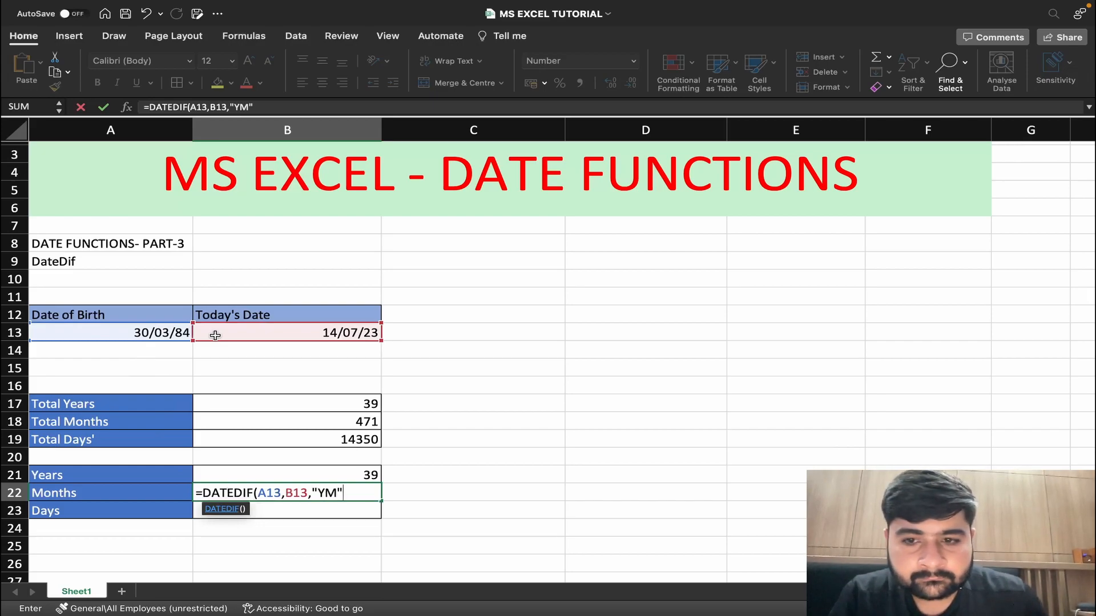
type(")")
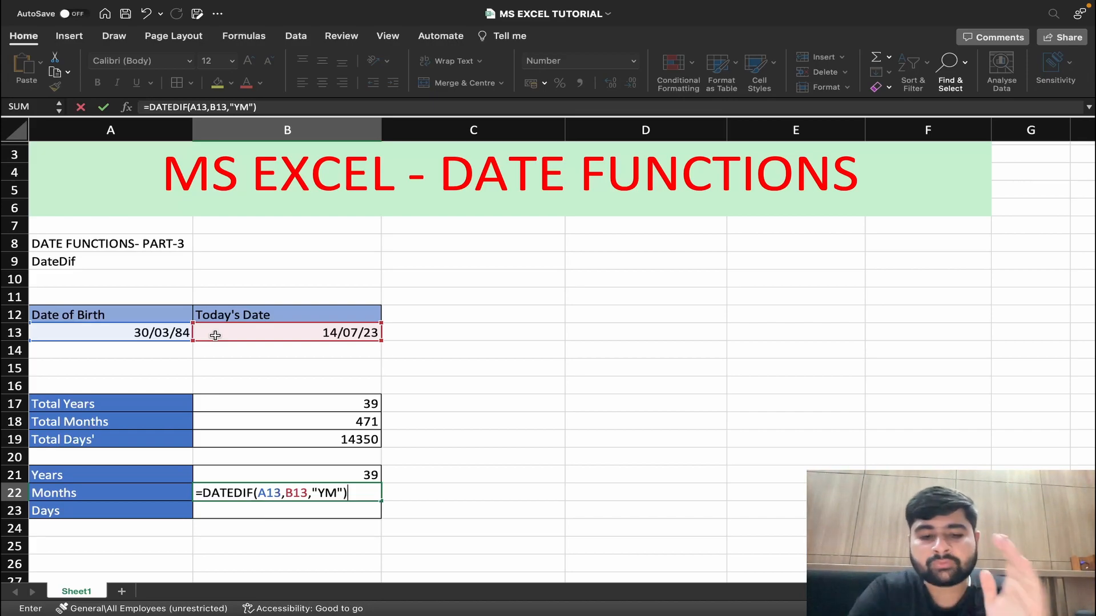
key("Return")
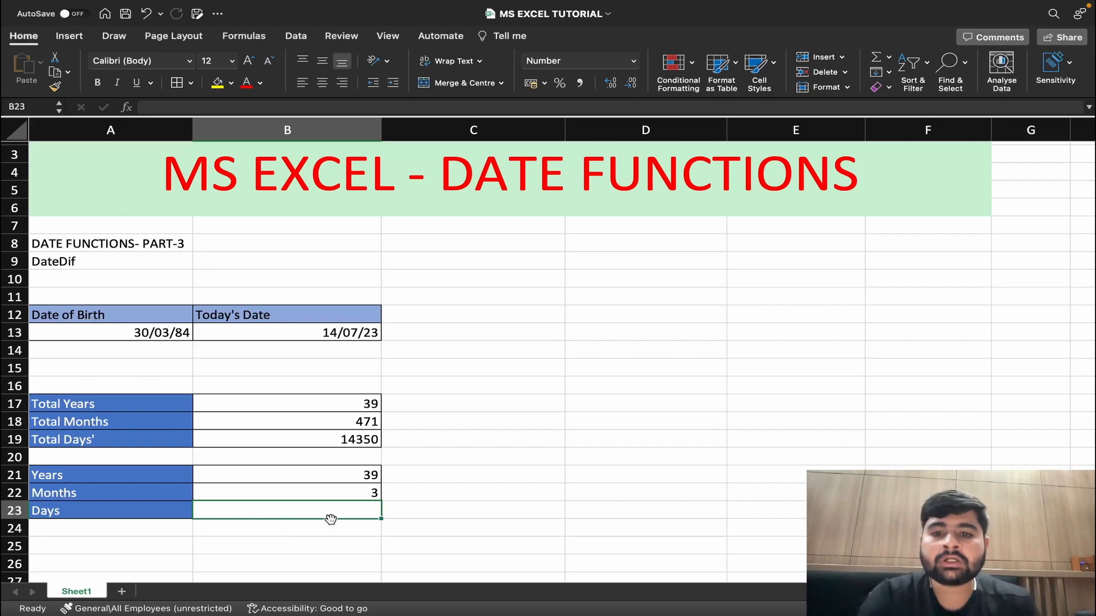
Calculate the remaining Days in cell B23 with the formula =DATEDIF(A13,B13,"MD").
type("=")
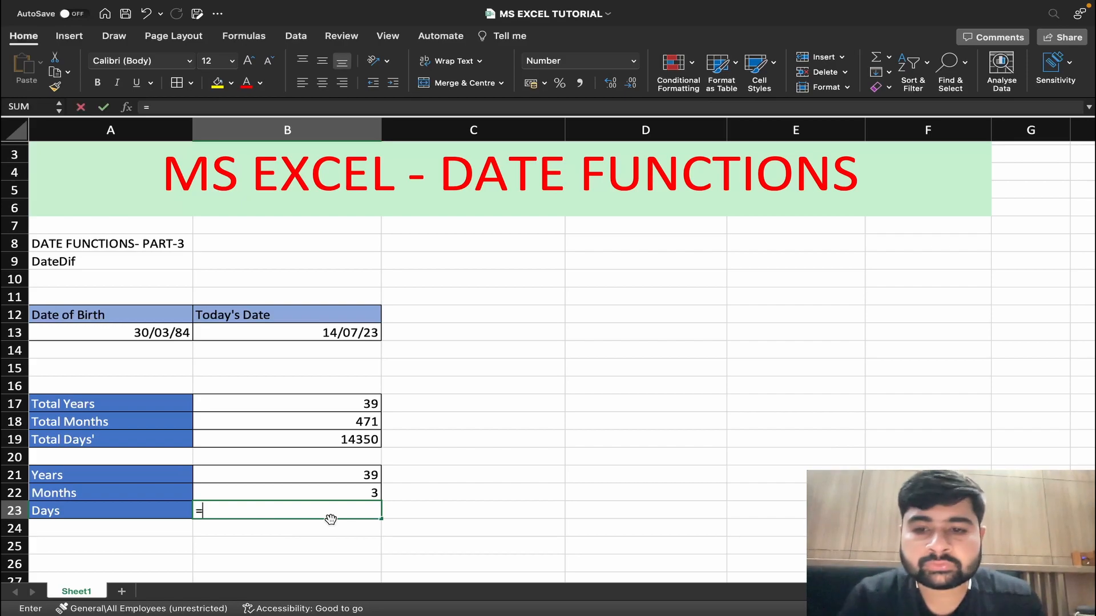
type("DATEDIF(")
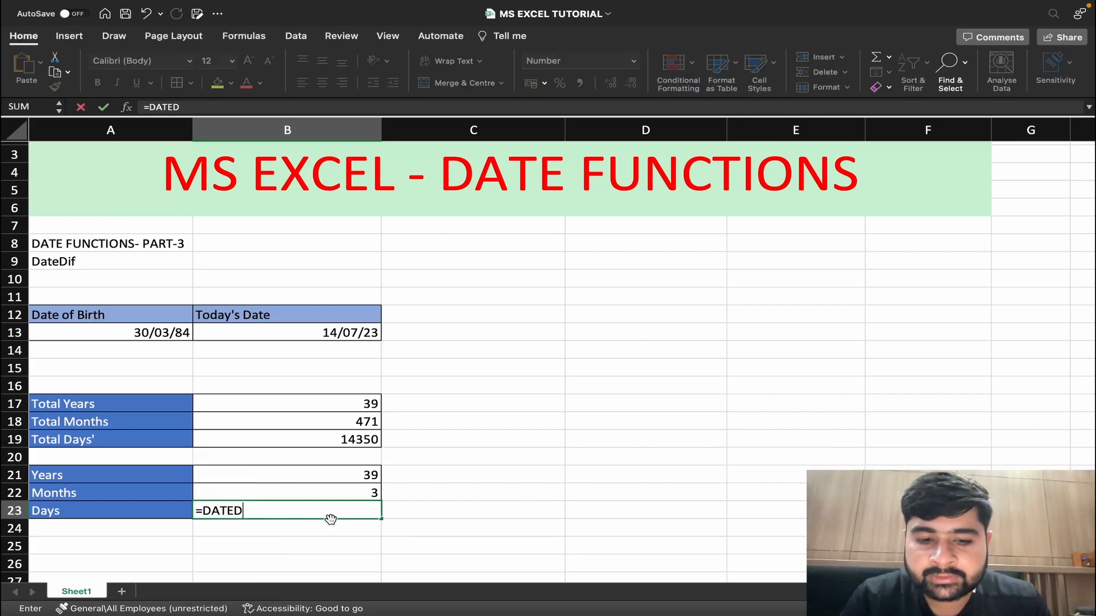
left_click(141, 332)
type(",")
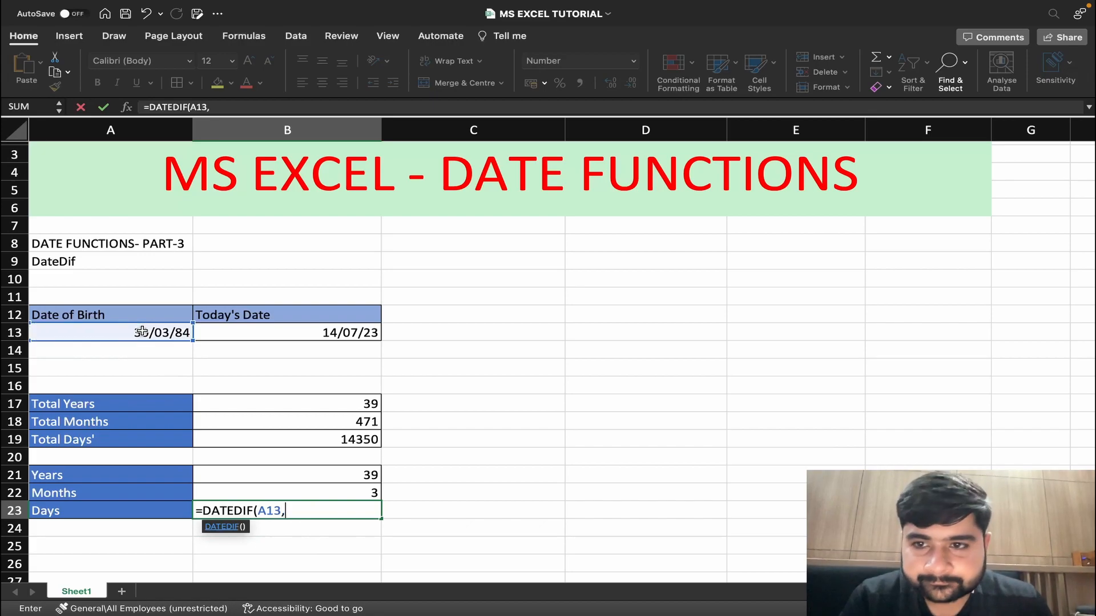
left_click(219, 330)
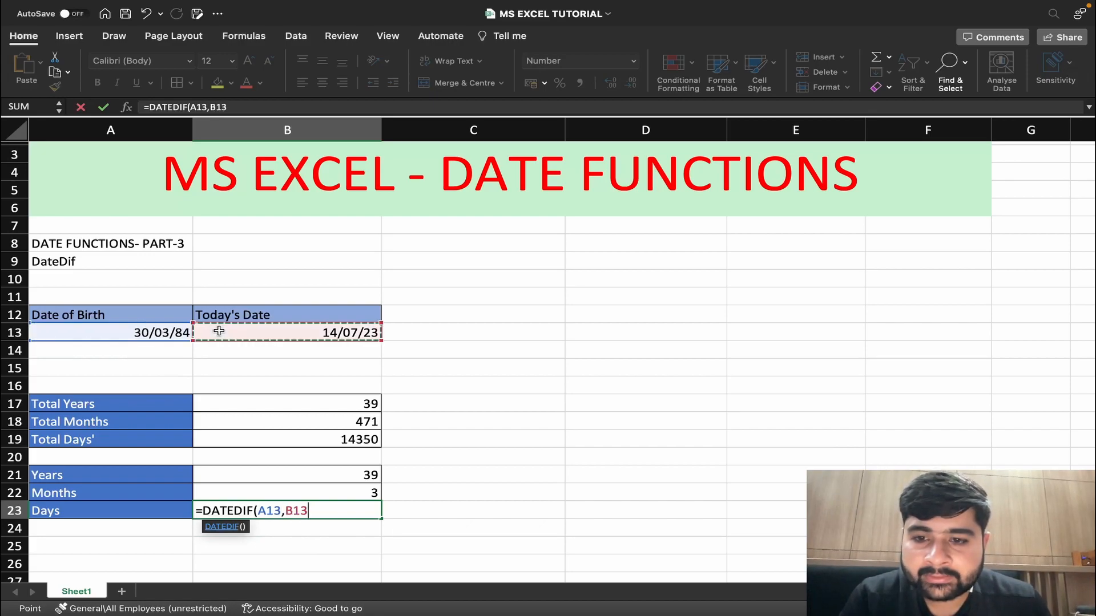
type(",\"")
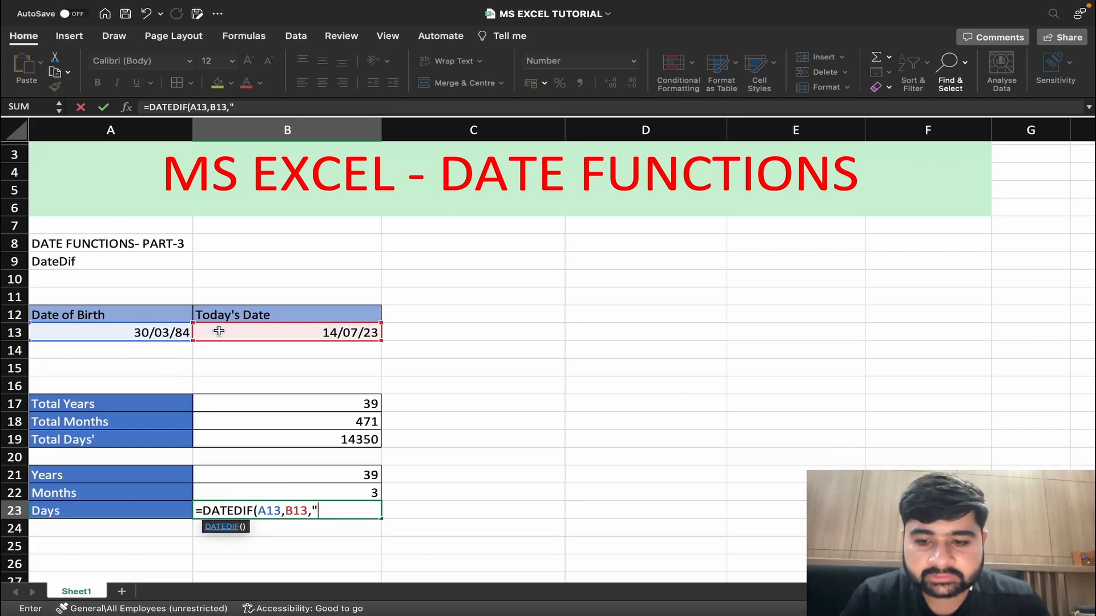
type("MD\"")
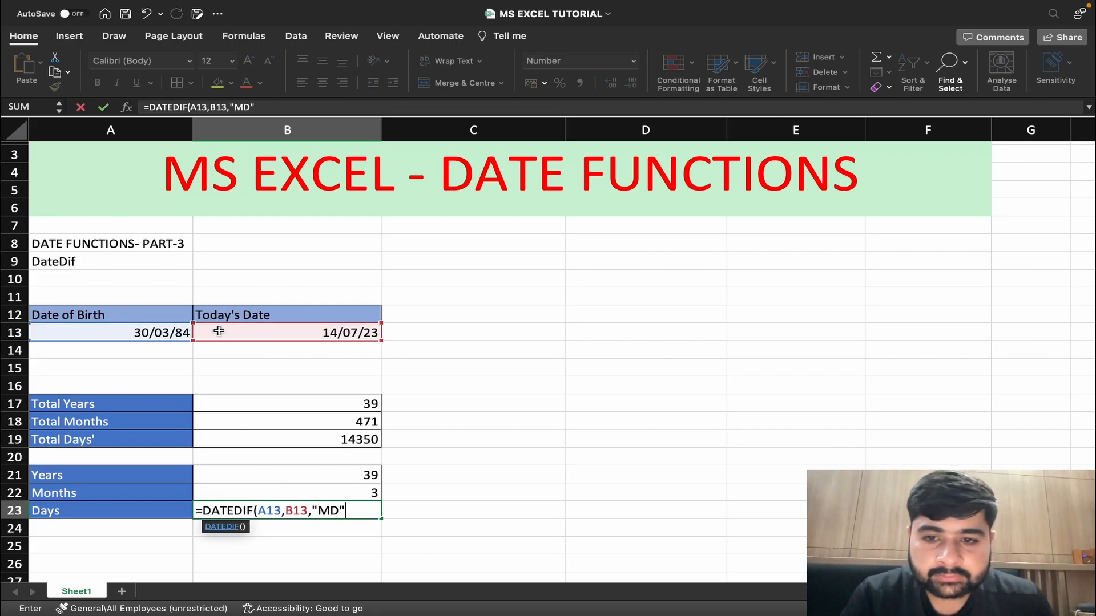
type(")")
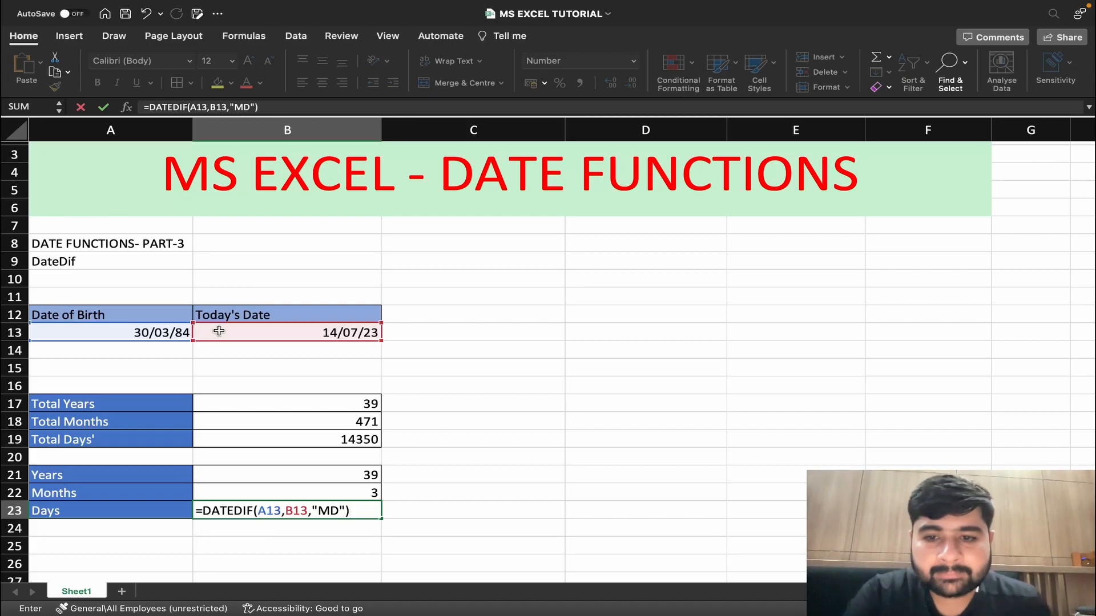
key("Return")
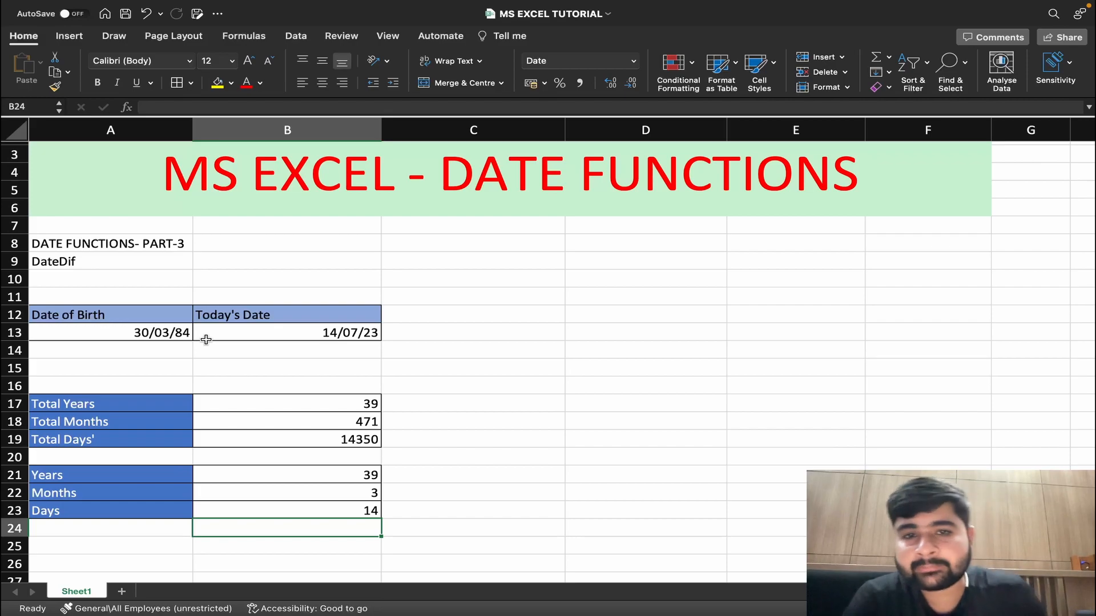
Switch to the YouTube channel page in the browser and browse its uploaded videos, including the Excel for Beginners parts.
scroll(206, 339, "up", 1)
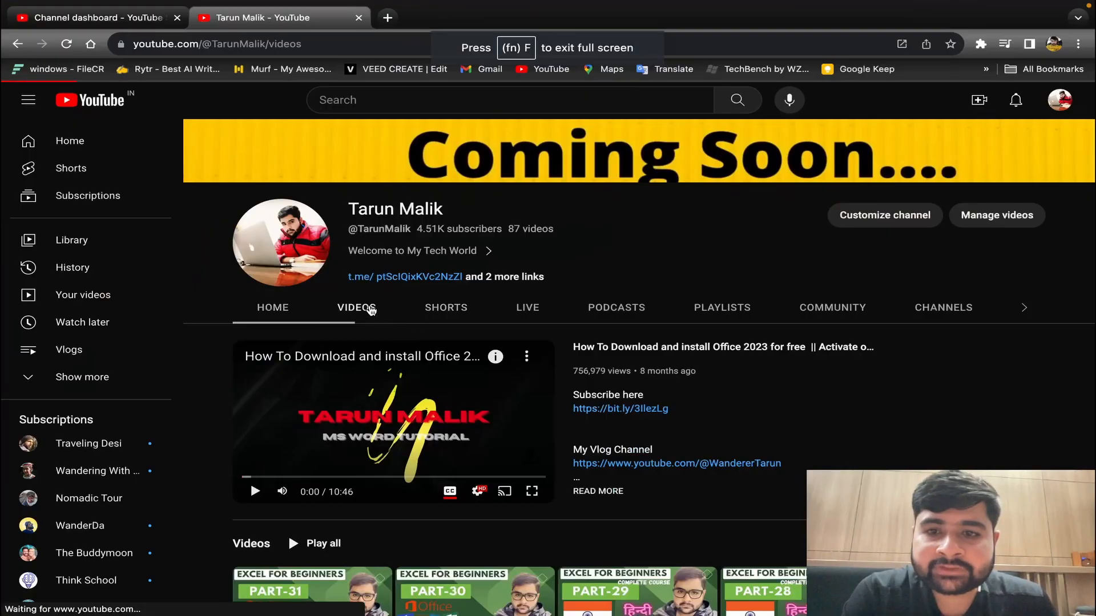
left_click(371, 310)
scroll(461, 417, "down", 2)
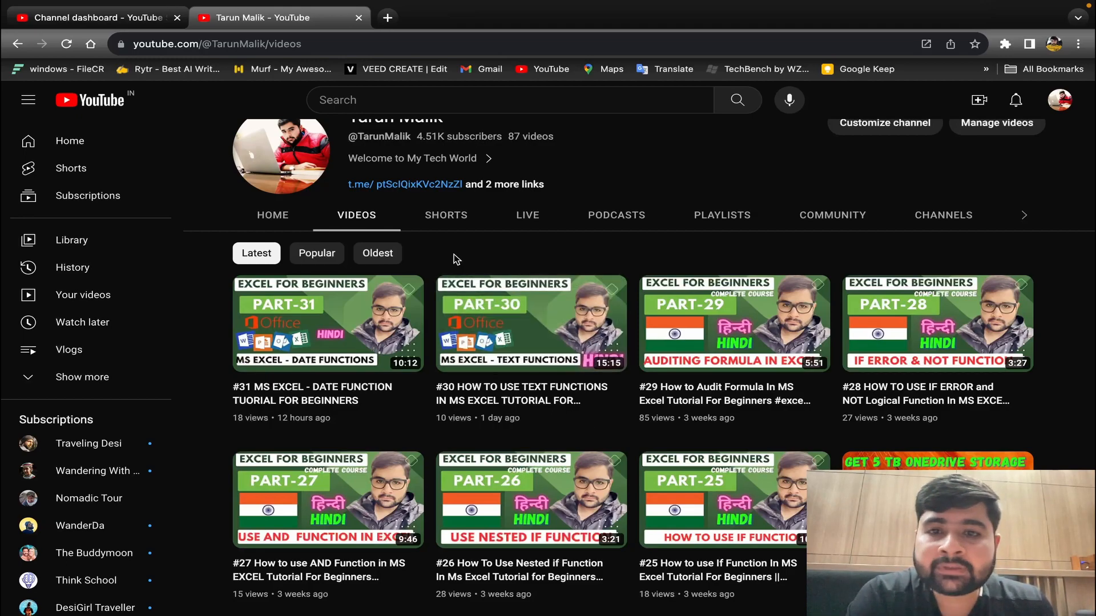
scroll(526, 395, "down", 5)
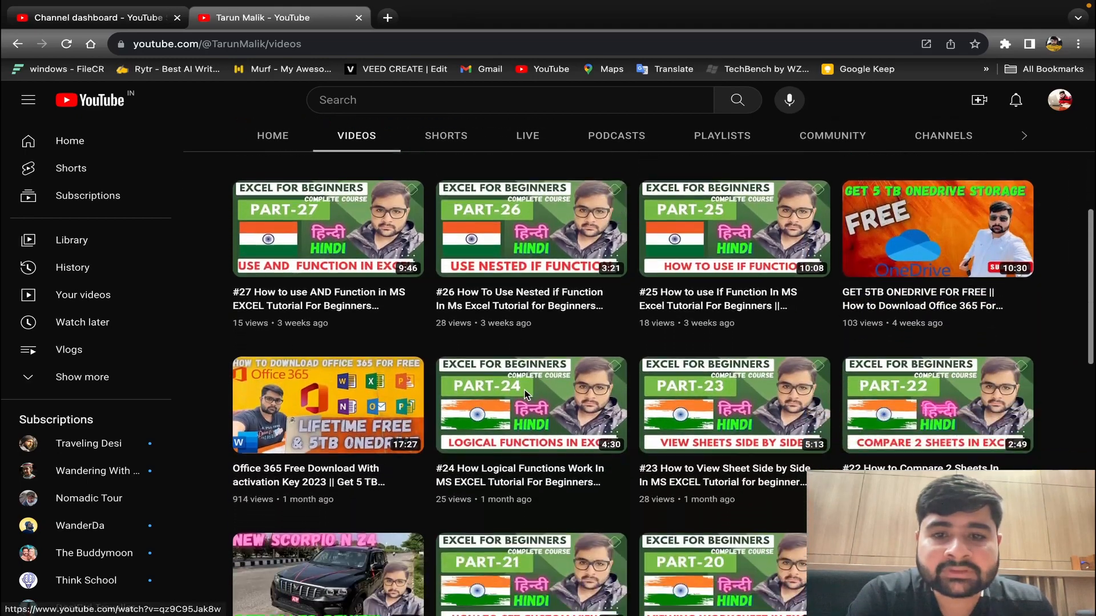
scroll(526, 396, "down", 3)
scroll(526, 396, "up", 10)
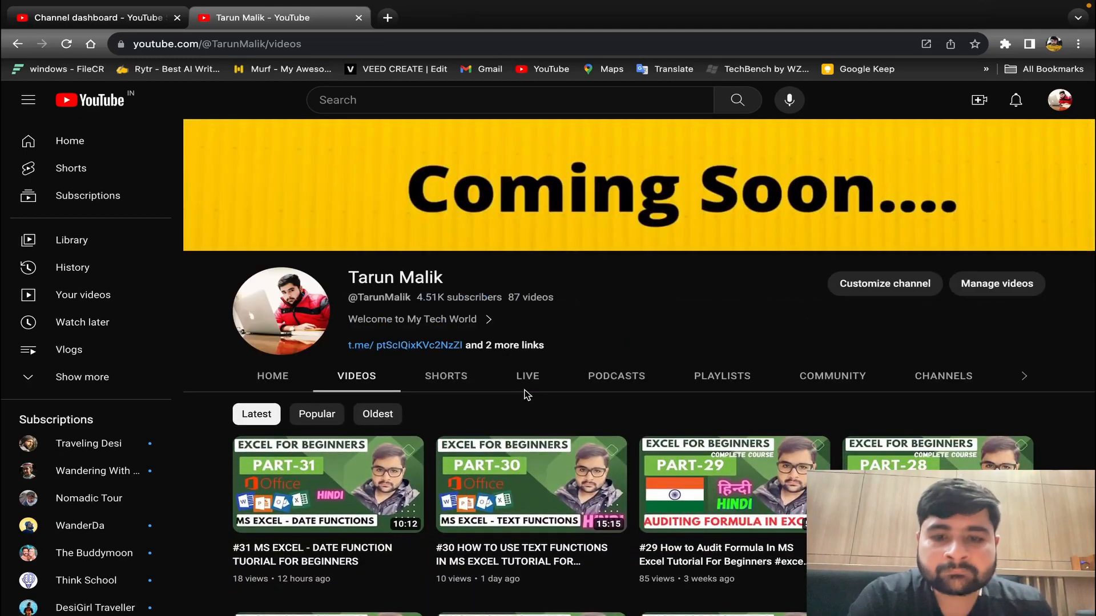